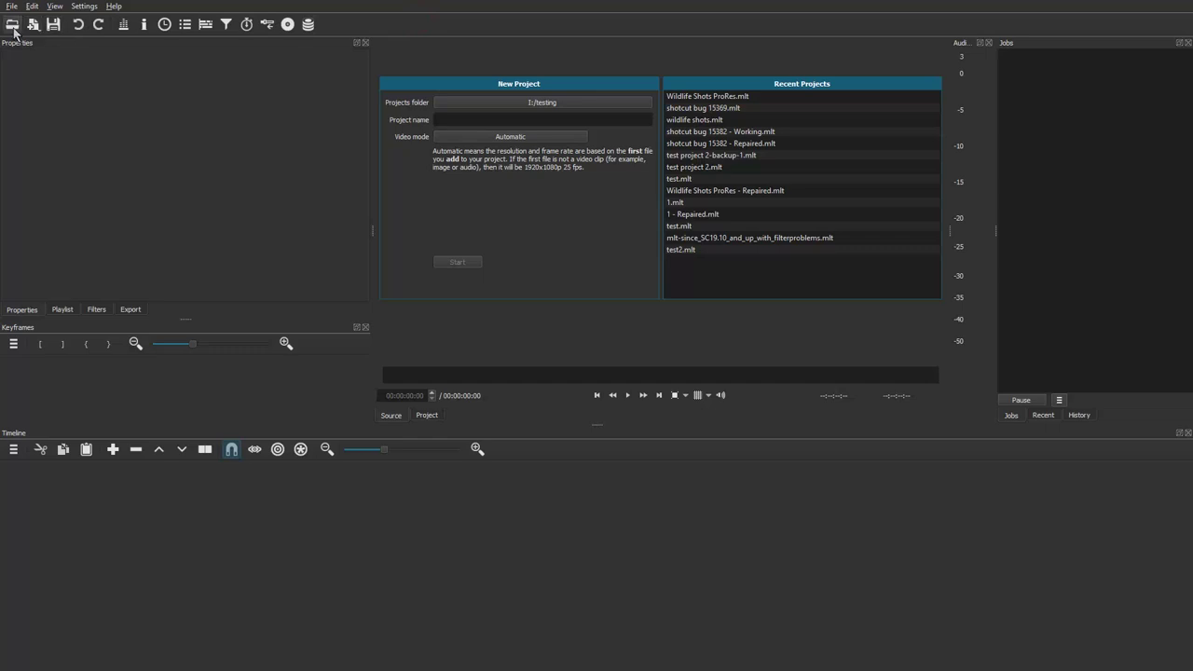
Step: Open IMG_2564.MOV from the Downloads folder and play its opening seconds, pausing at 00:00:05:04
click(12, 24)
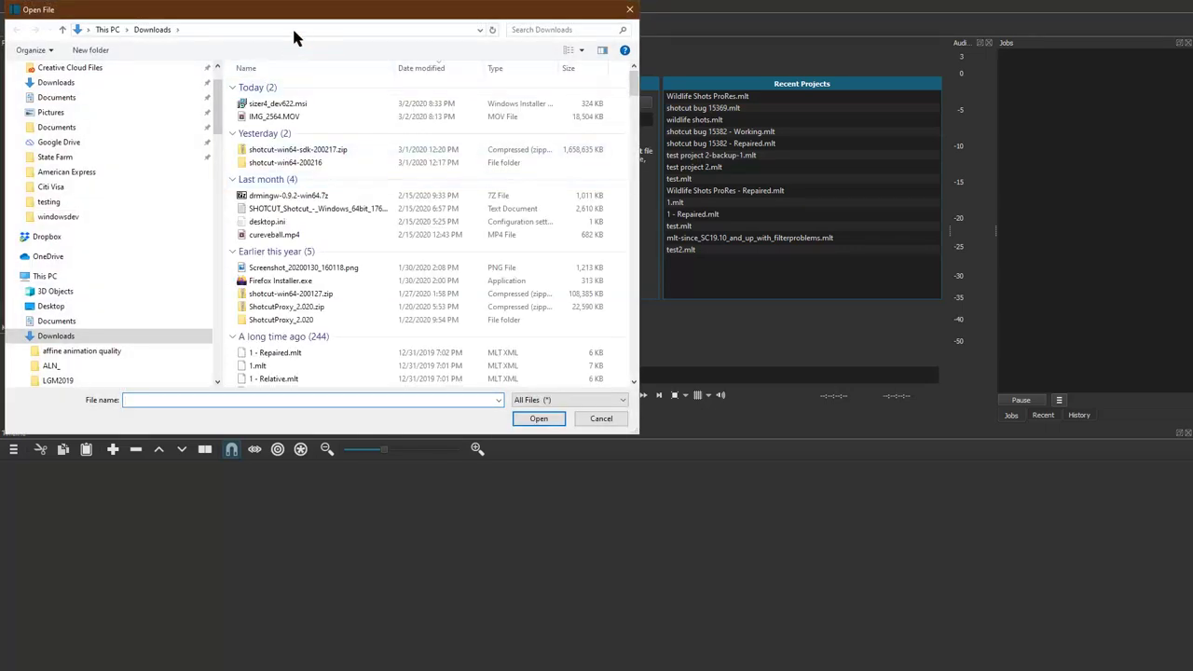
drag(456, 11, 508, 53)
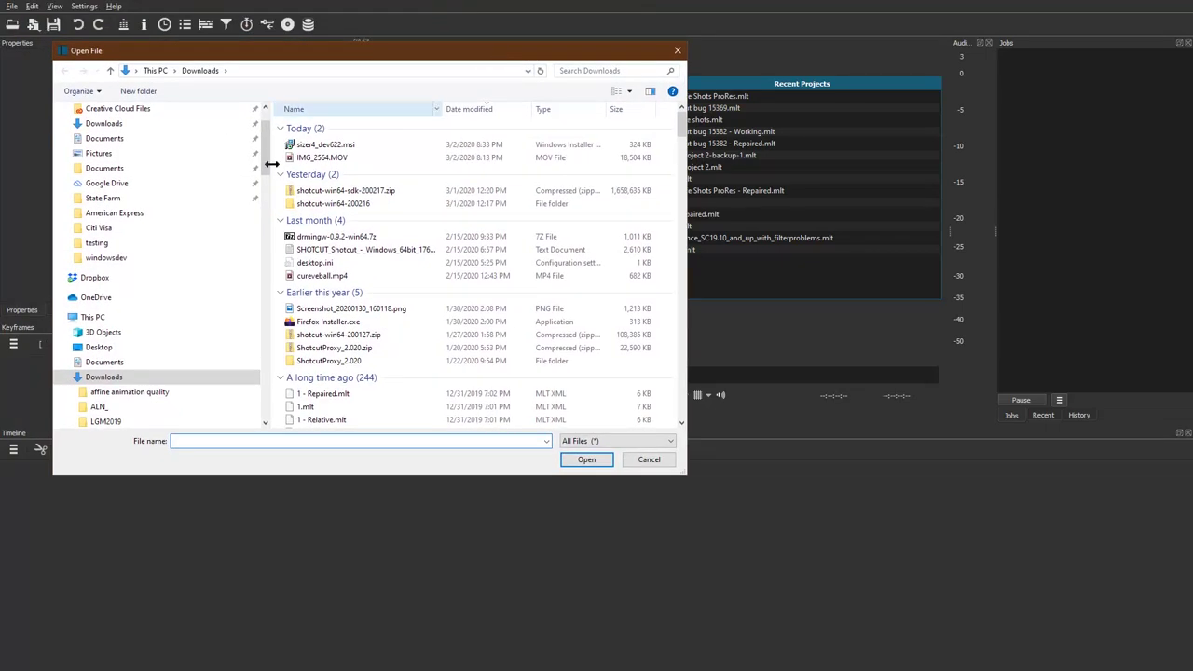
click(132, 123)
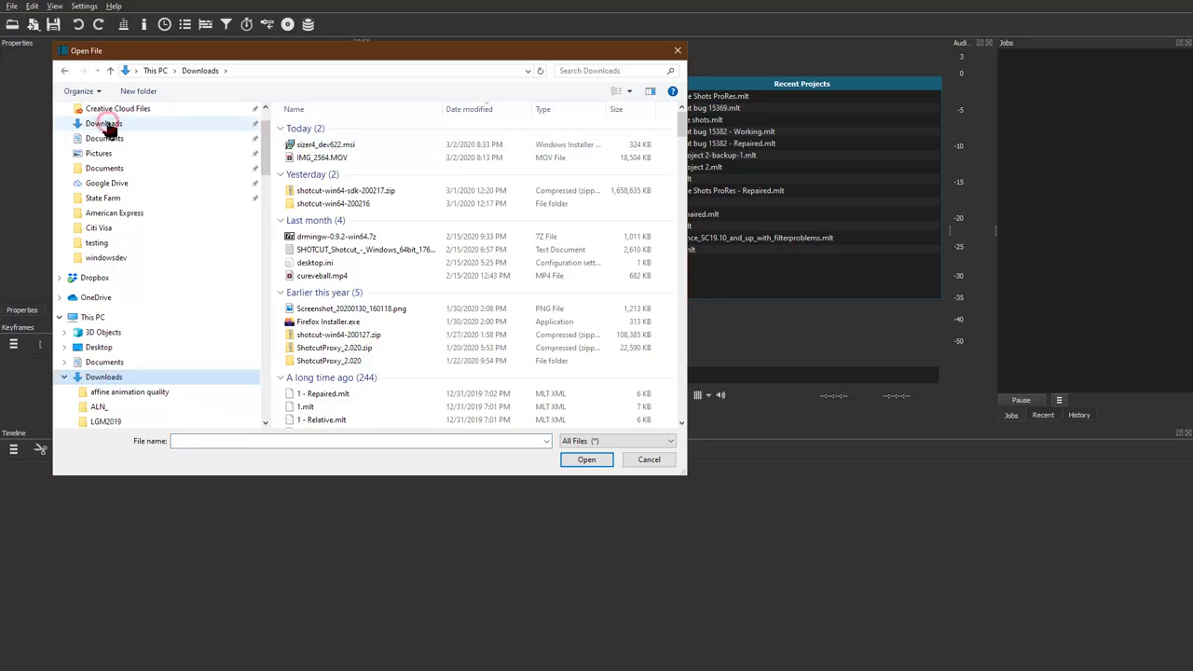
double_click(308, 157)
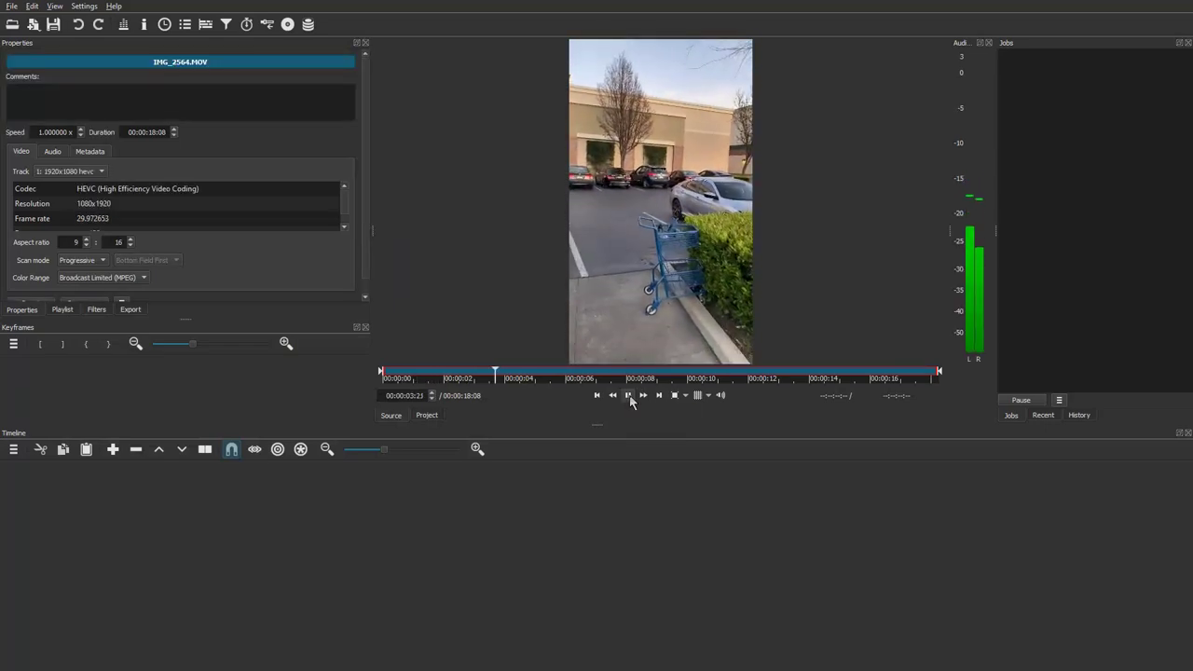
click(629, 395)
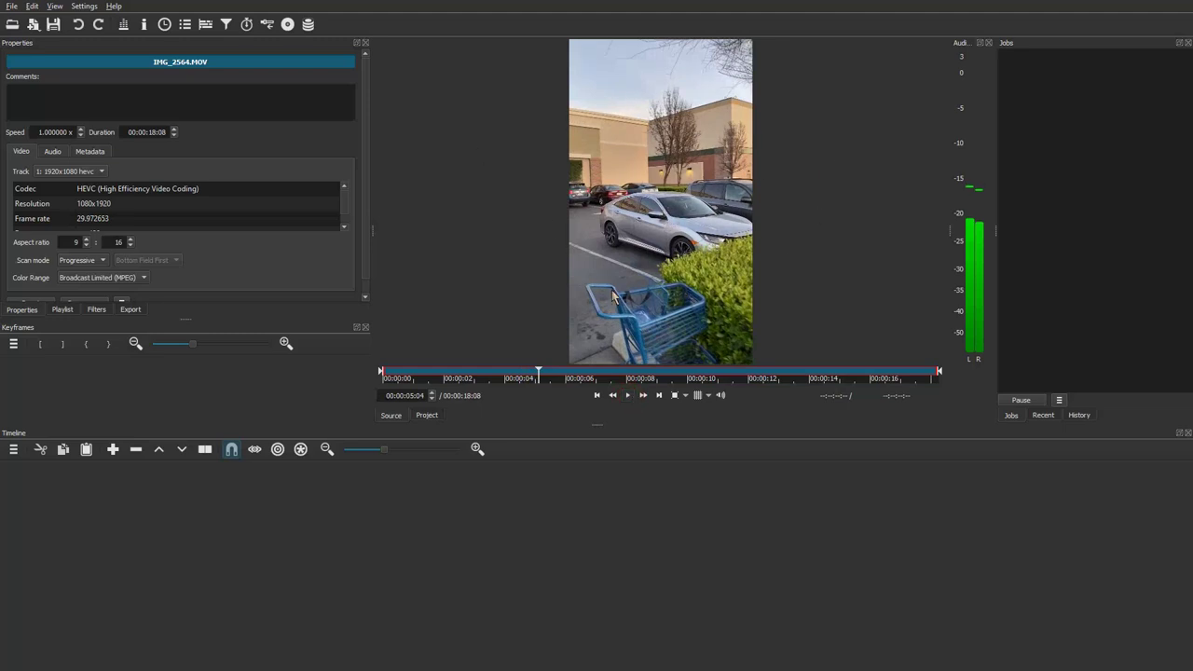
Step: Jump to 00:00:11:27 in the clip to examine the picture's orientation
click(12, 5)
mouse_move(114, 5)
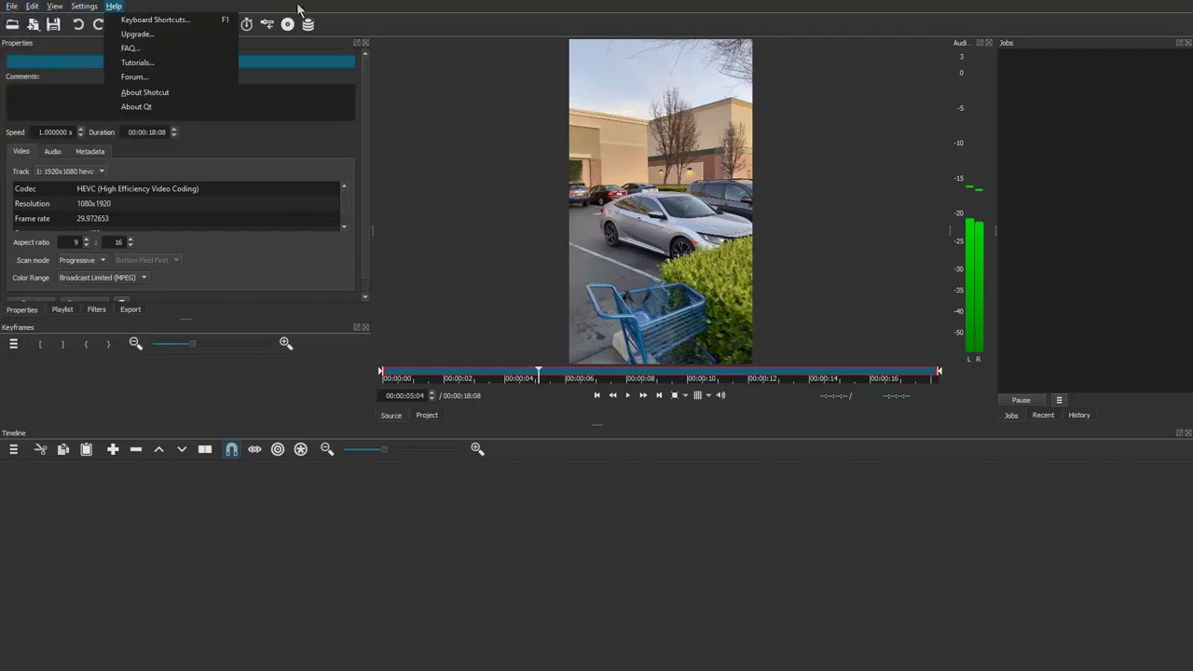
click(469, 63)
click(745, 375)
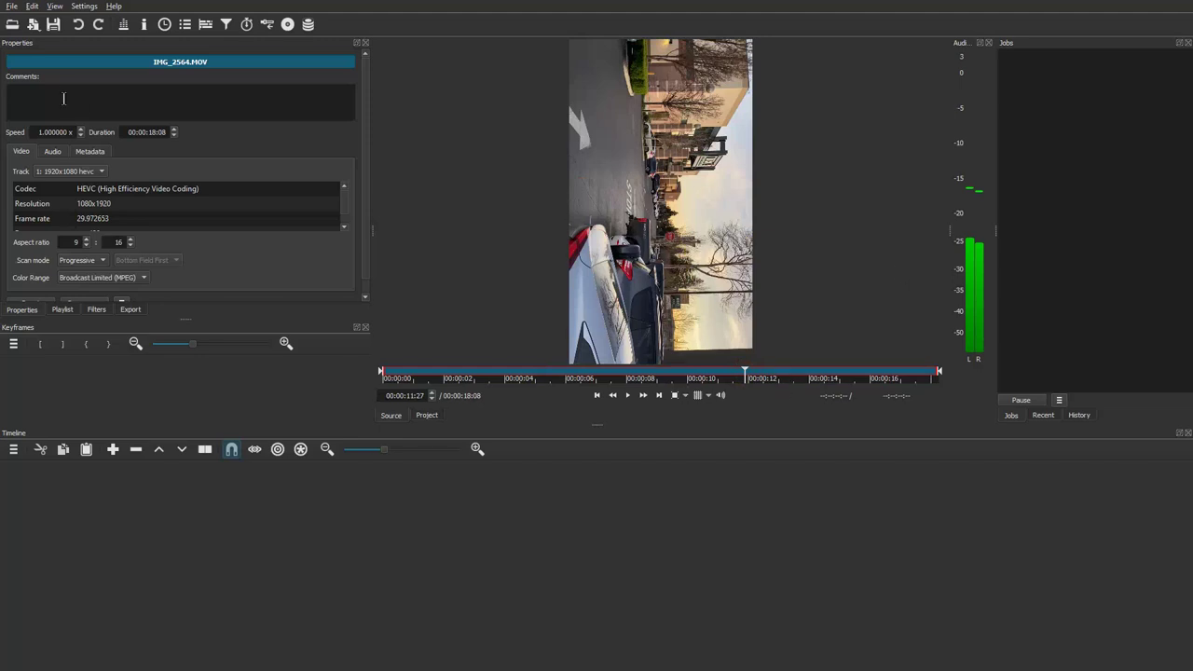
Step: Start a new project named "rotation tutorial" with the HD 1080p 29.97 fps video mode
click(11, 6)
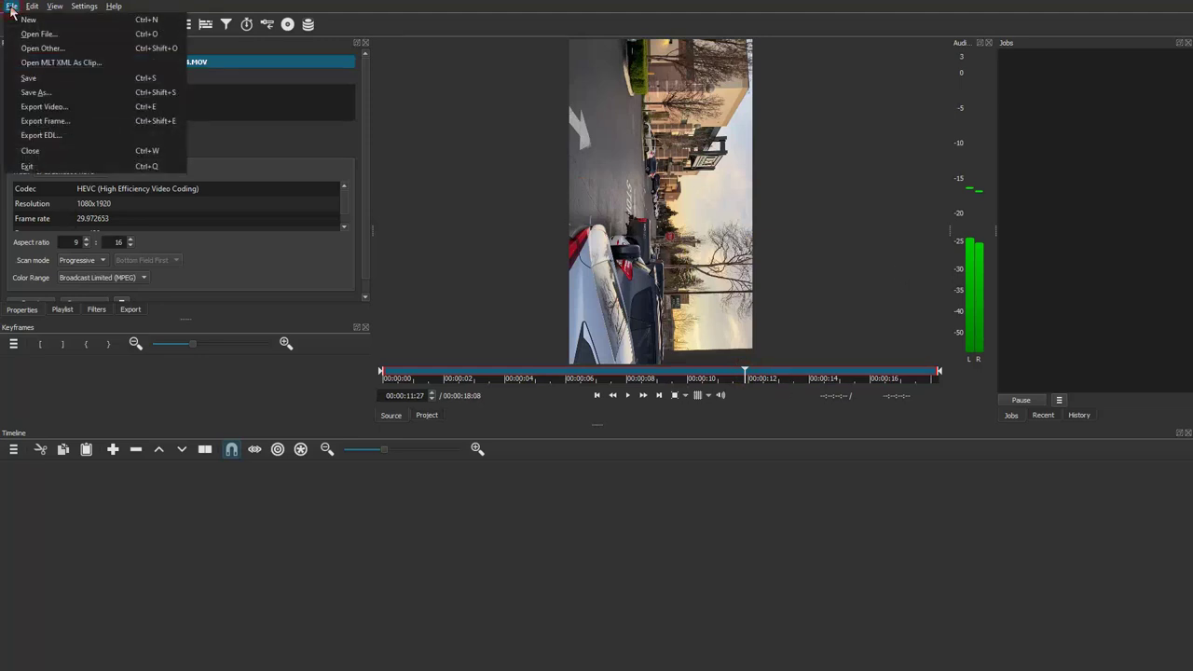
click(20, 23)
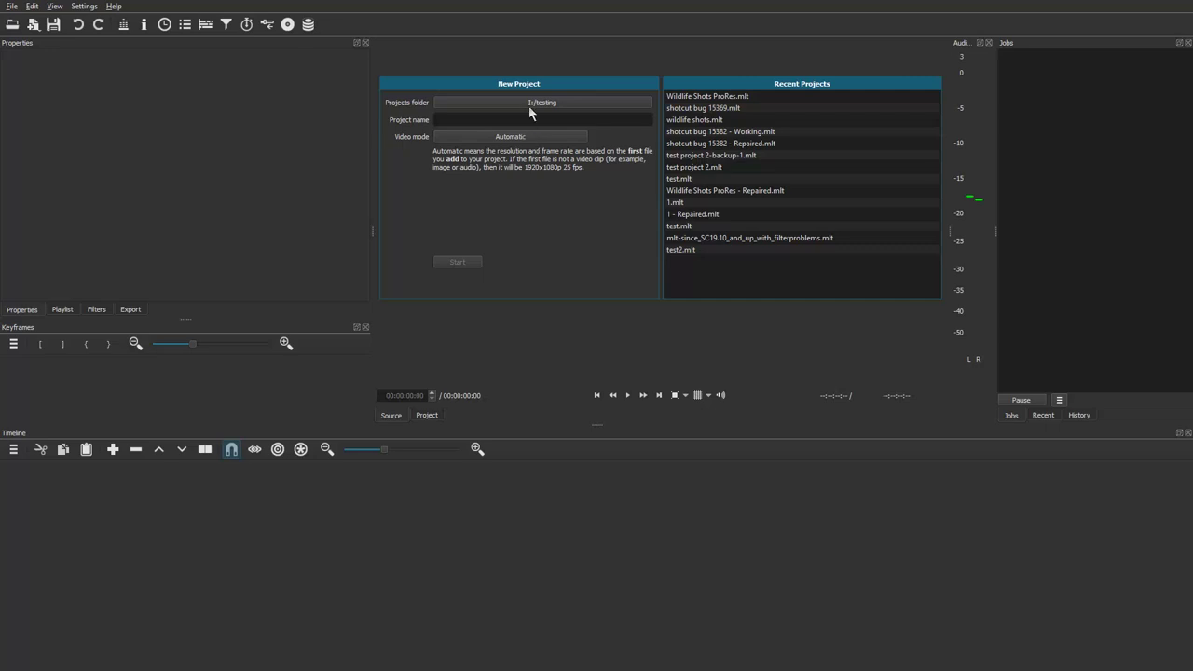
click(520, 139)
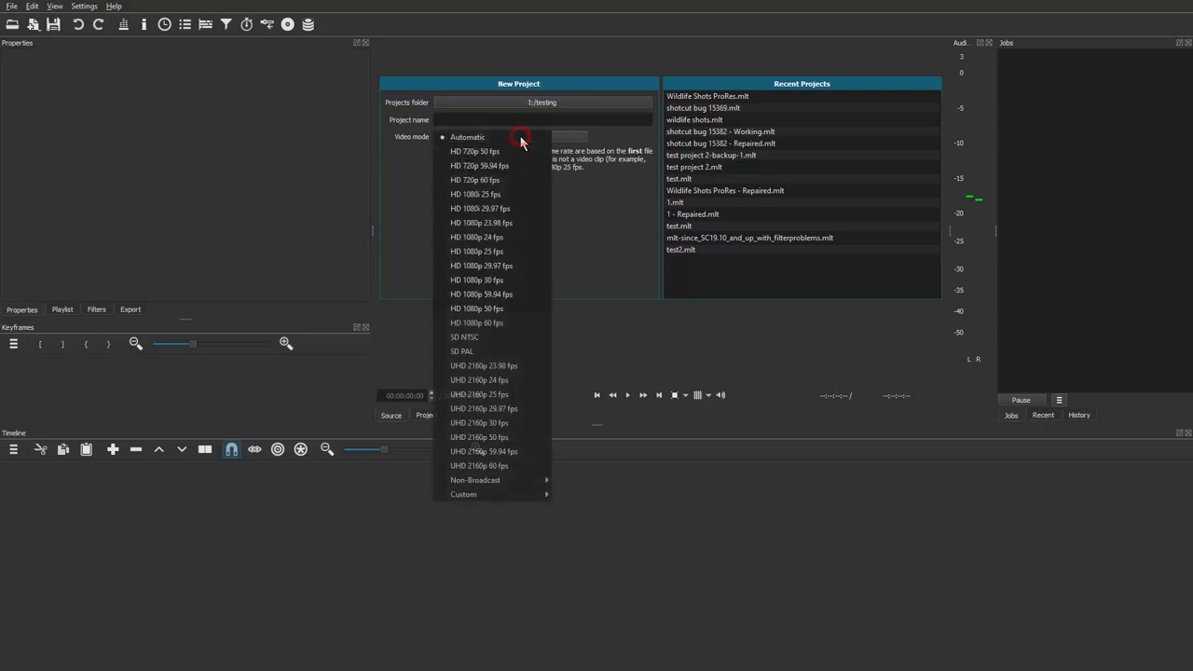
click(498, 265)
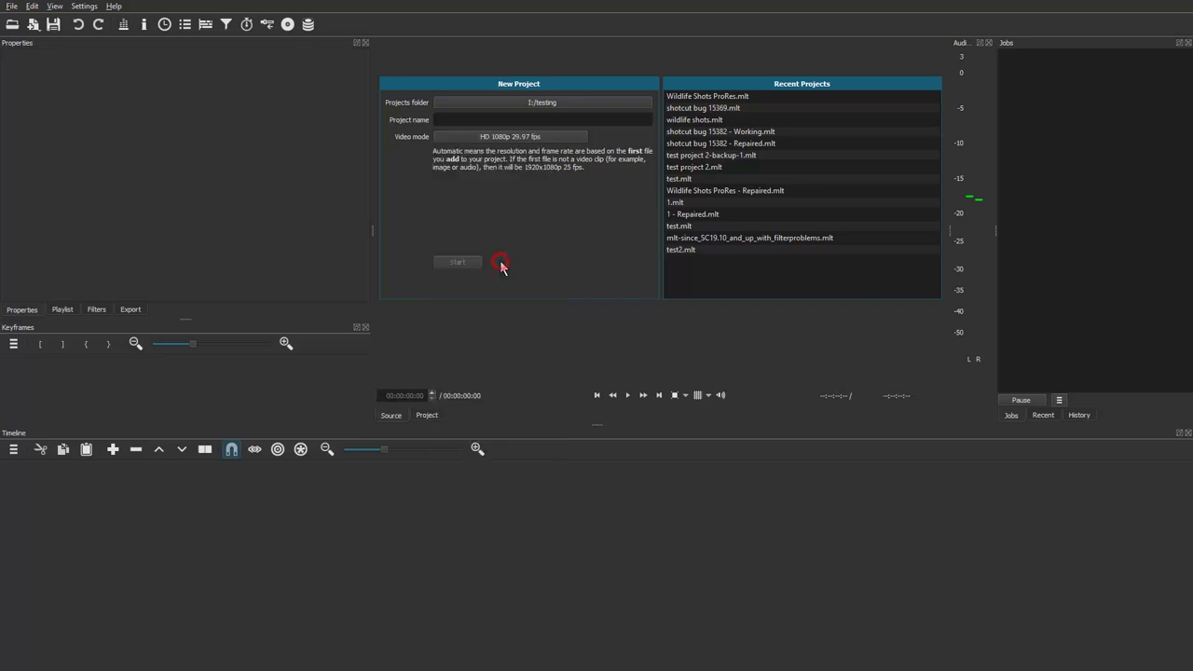
click(497, 121)
text(rotati)
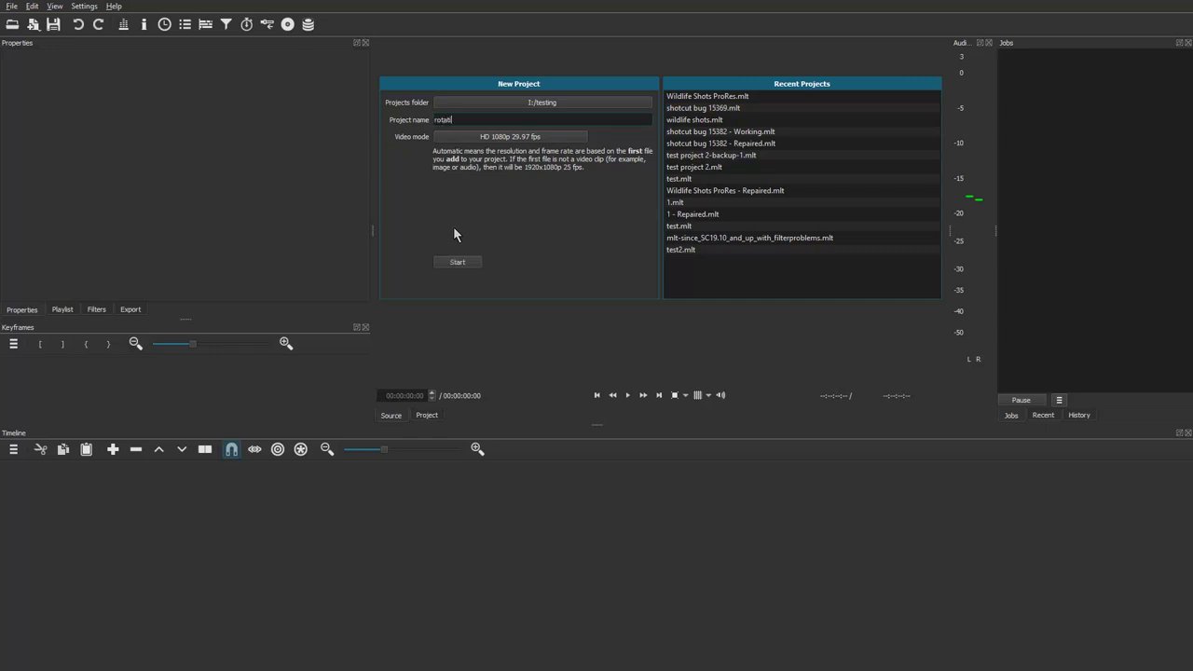
text(on tutorial)
click(456, 264)
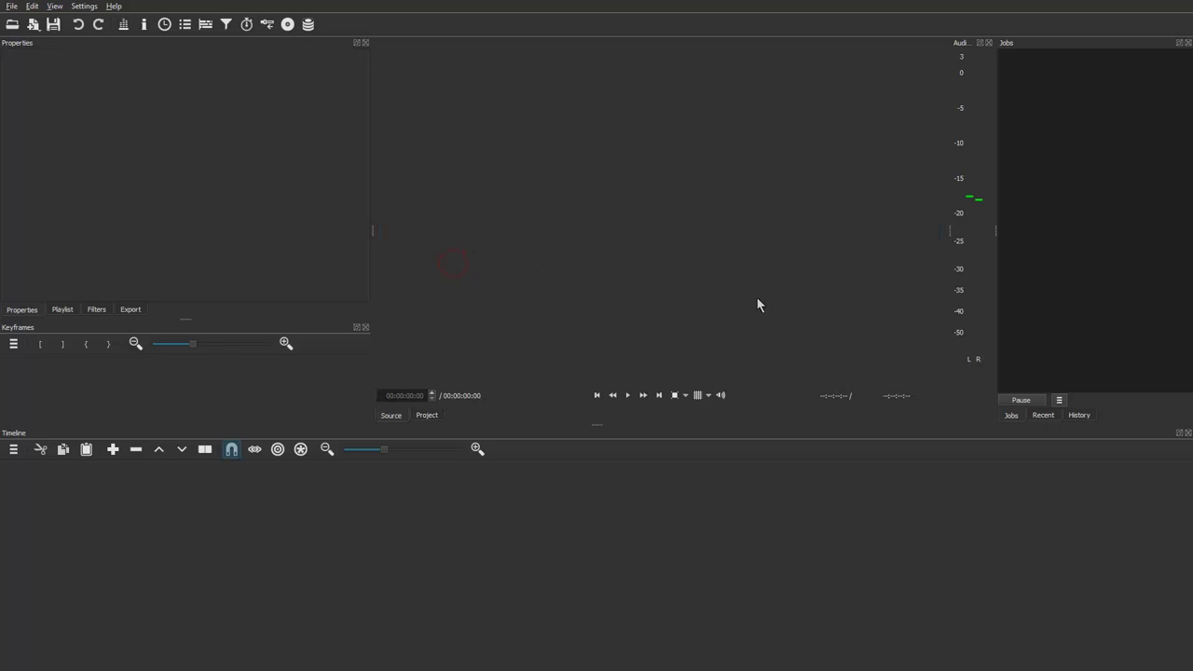
Step: Open IMG_2564.MOV from the Downloads folder, preview it and append it to the timeline on a new video track
click(12, 24)
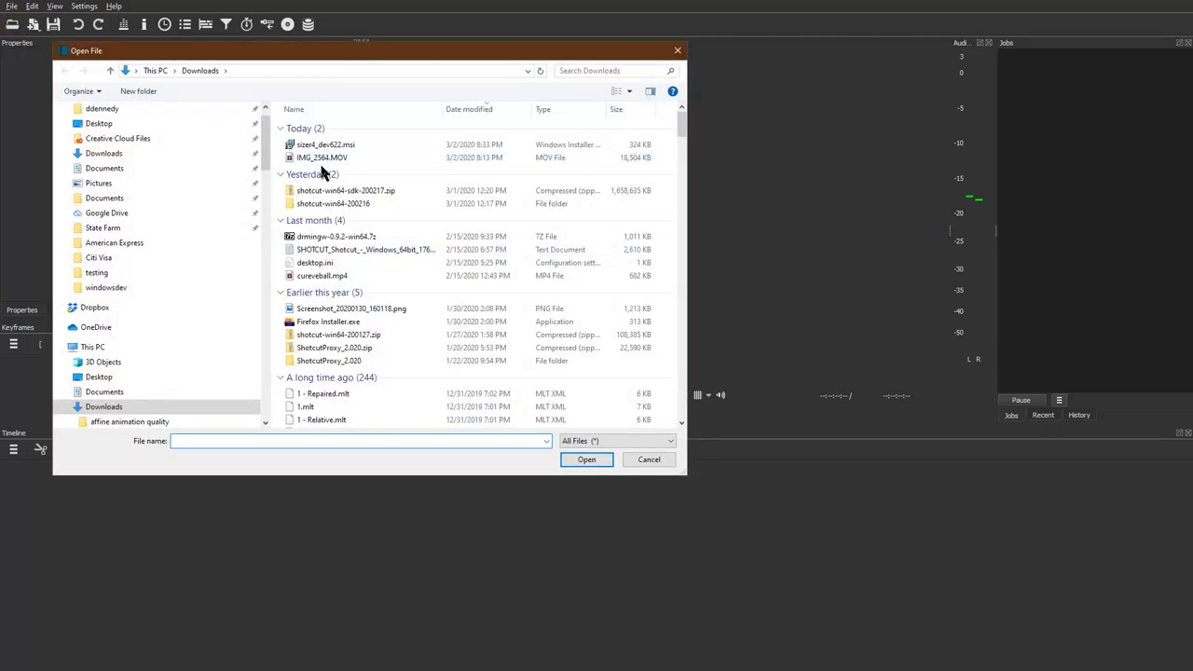
double_click(311, 159)
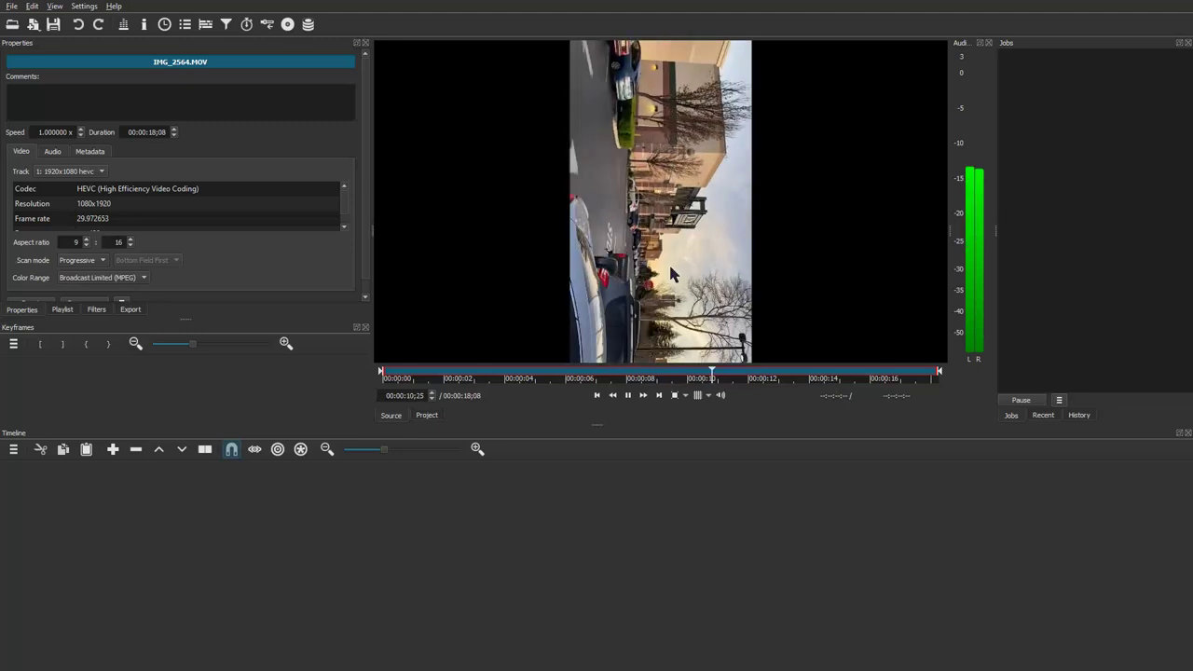
click(628, 396)
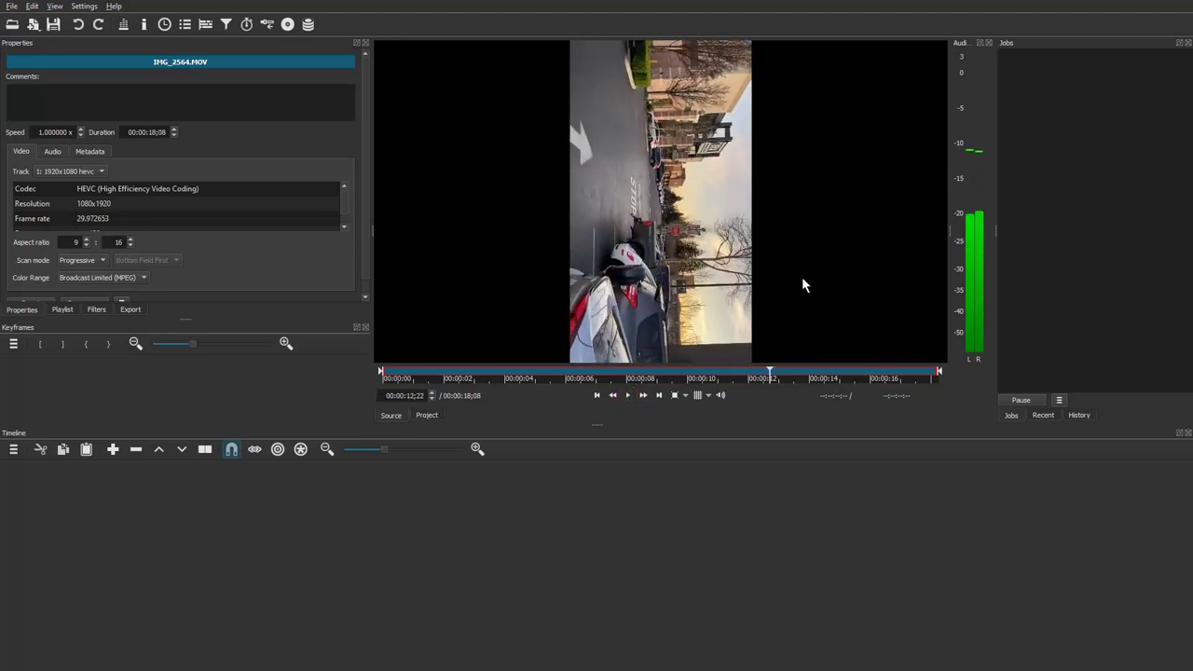
click(112, 453)
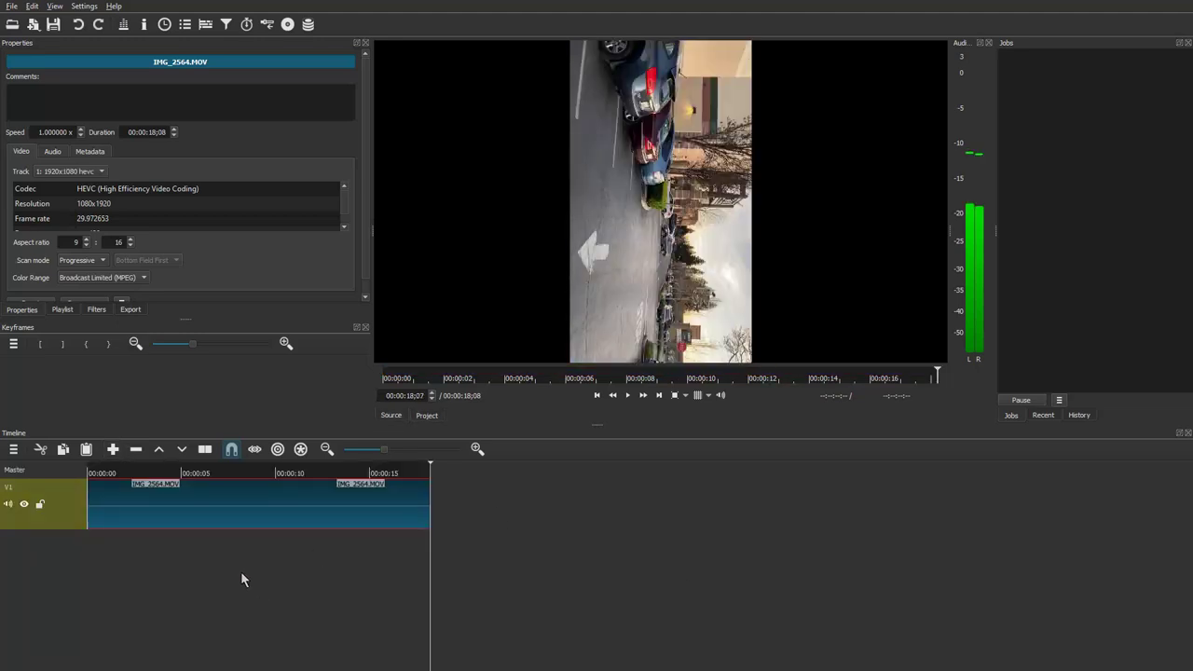
Step: Find the moment when the camera turns sideways and split the timeline clip there, at 00:00:10;11
click(477, 449)
click(477, 449)
click(477, 448)
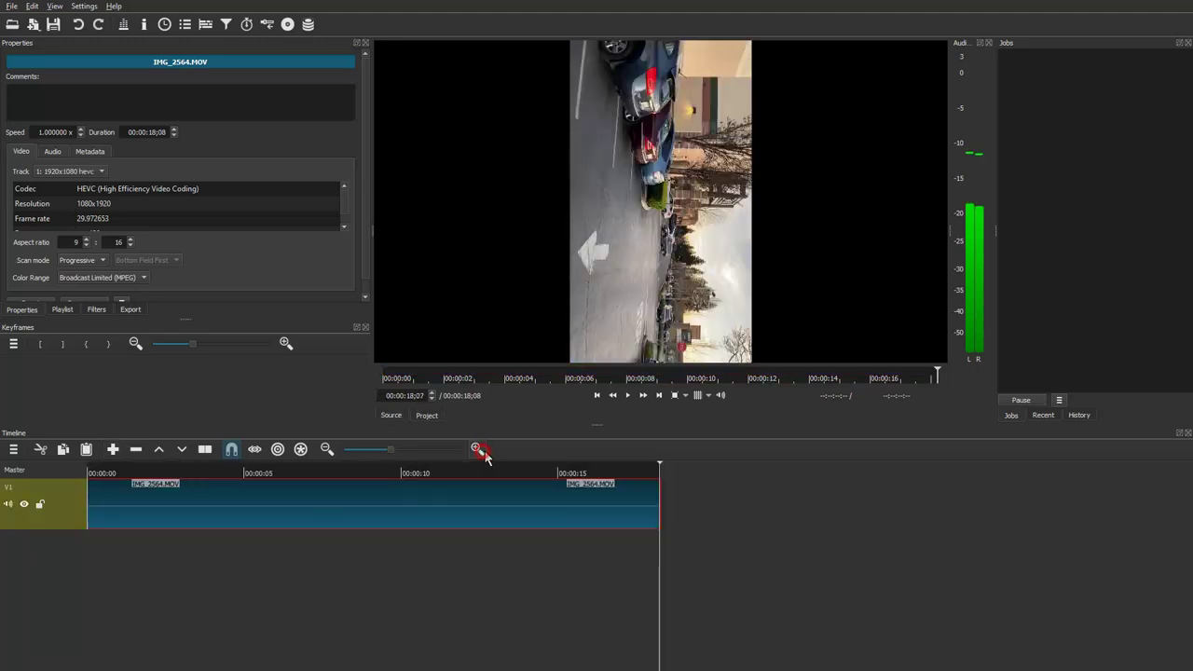
click(477, 449)
click(364, 586)
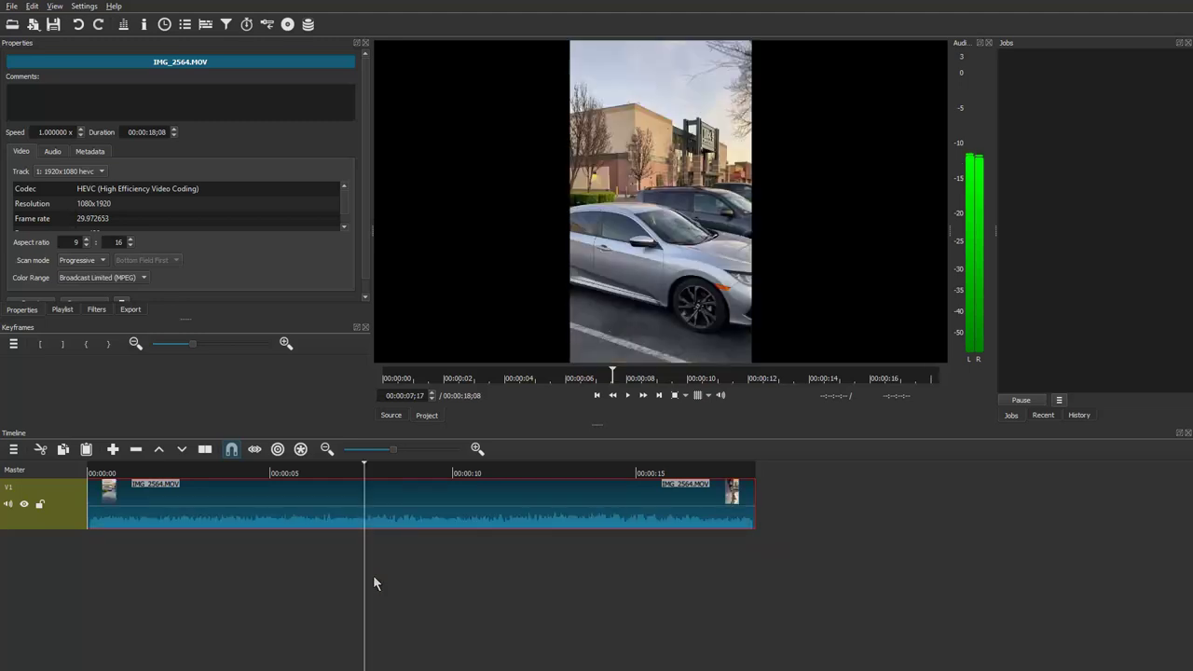
key(space)
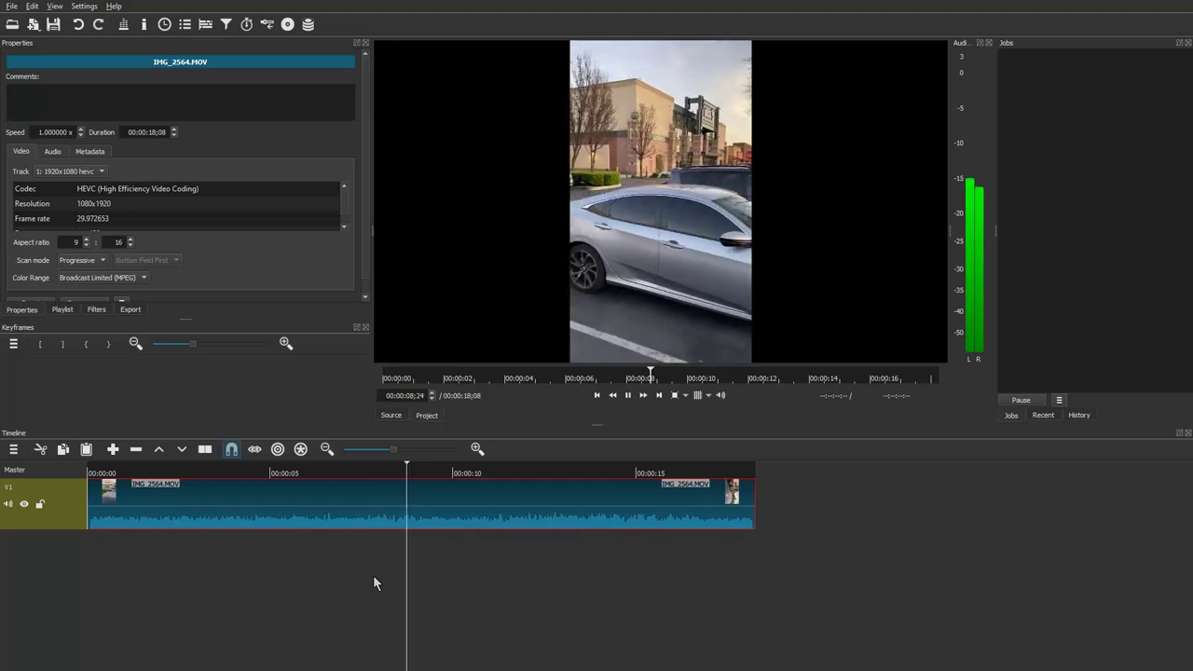
key(space)
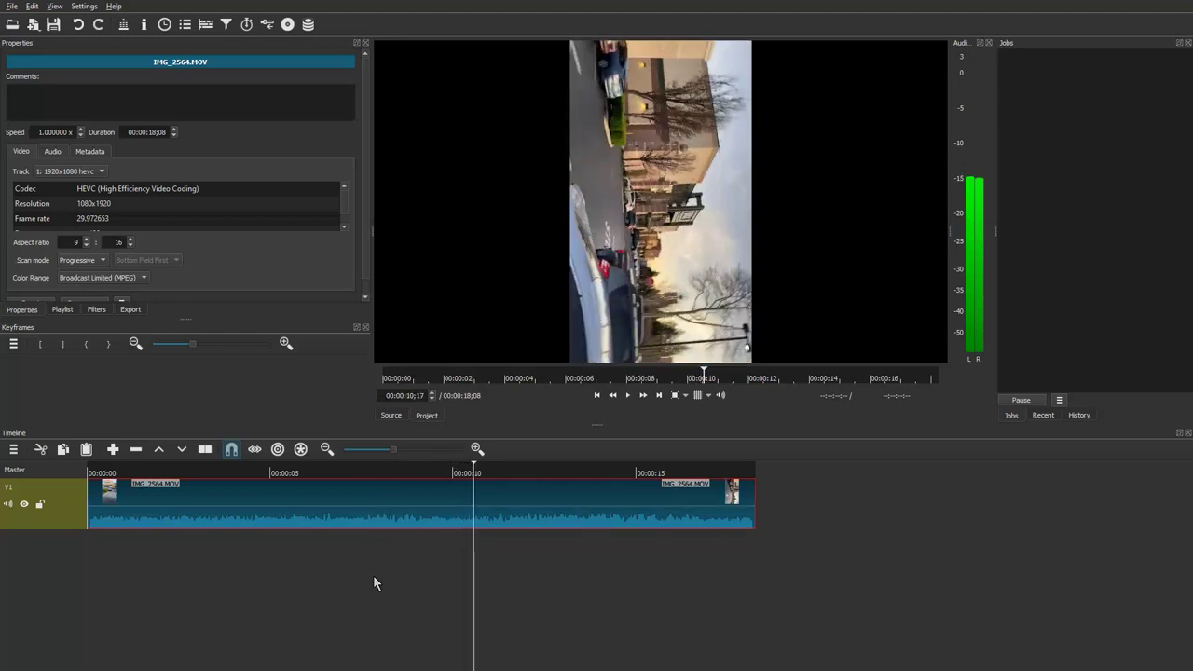
key(Left)
key(Left)
key(Left)
key(Left)
key(Left)
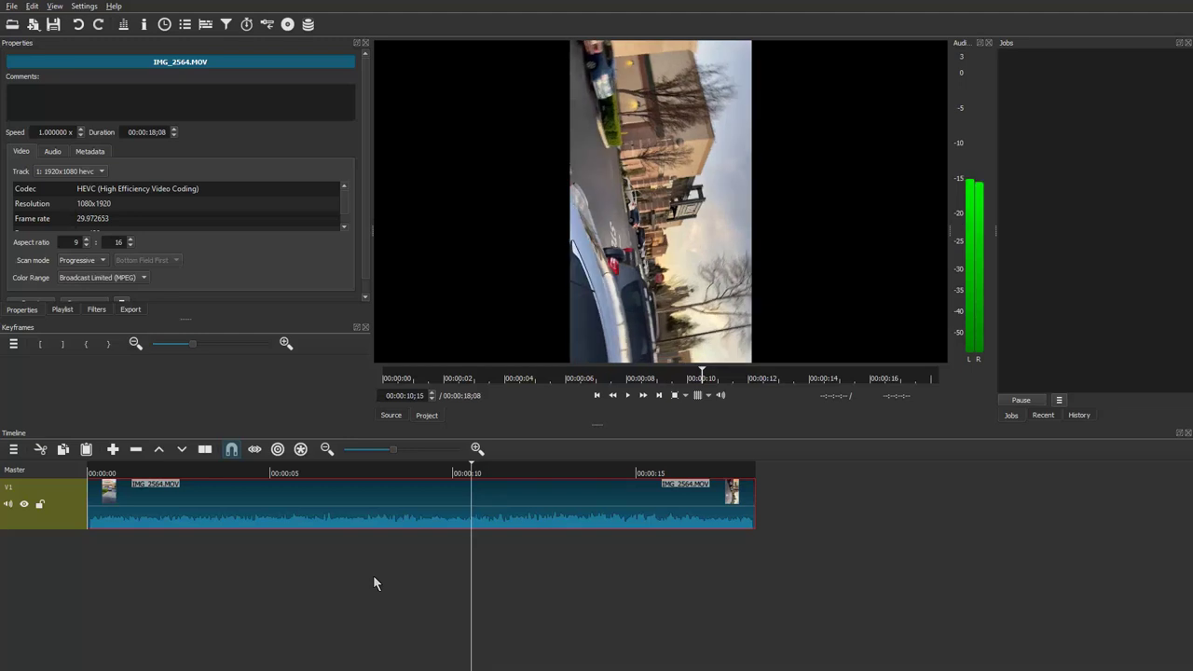
key(Left)
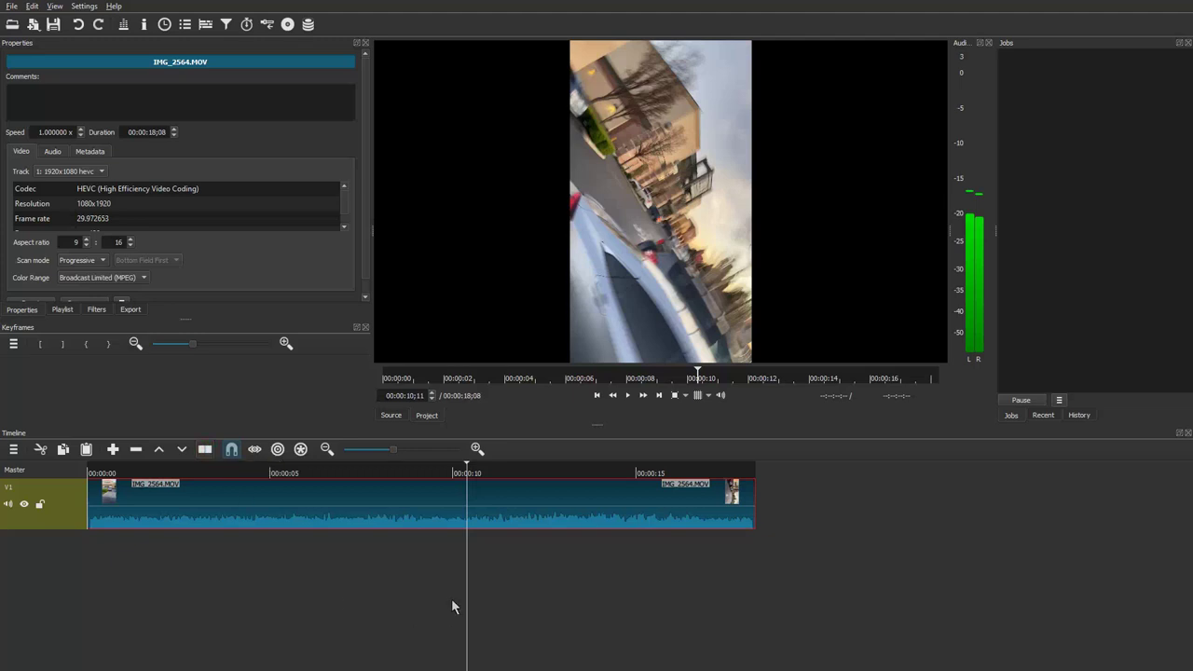
key(s)
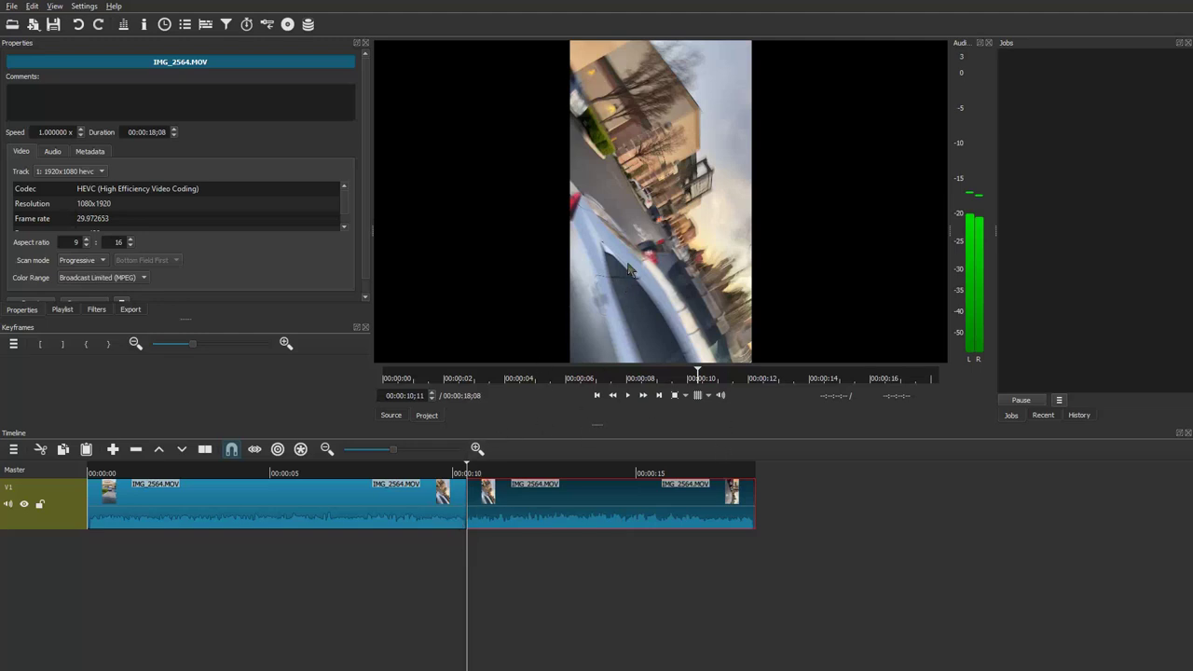
Step: Find the frame just before the camera starts turning and trim the first clip's end to 00:00:10;02
click(457, 550)
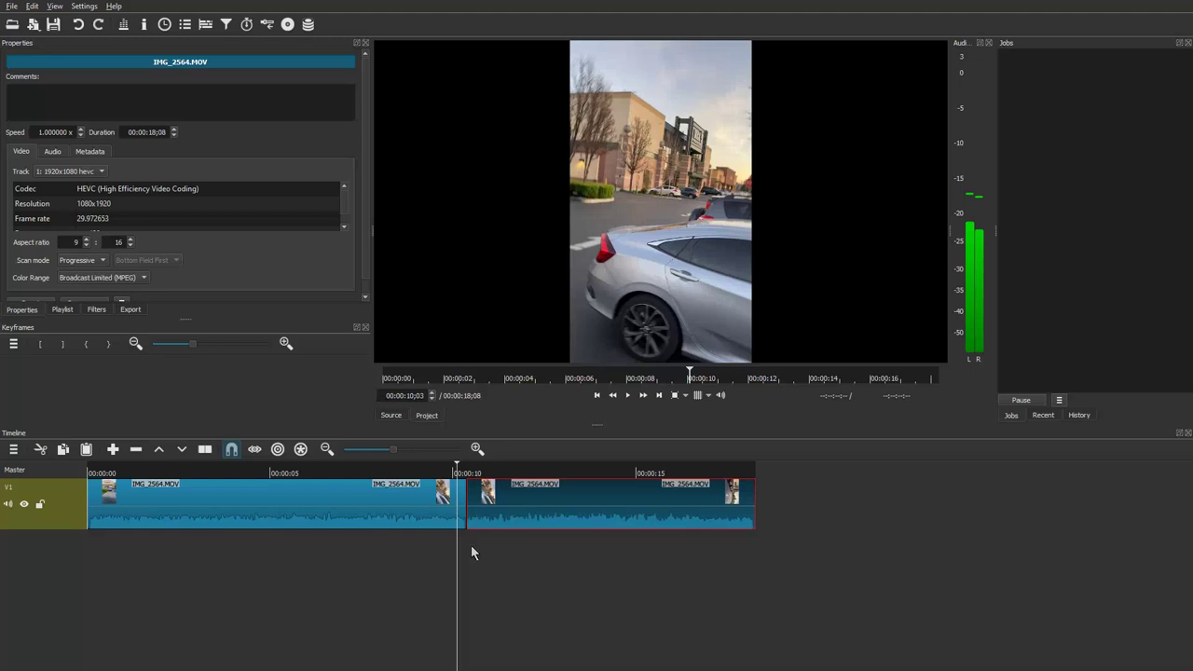
key(space)
key(j)
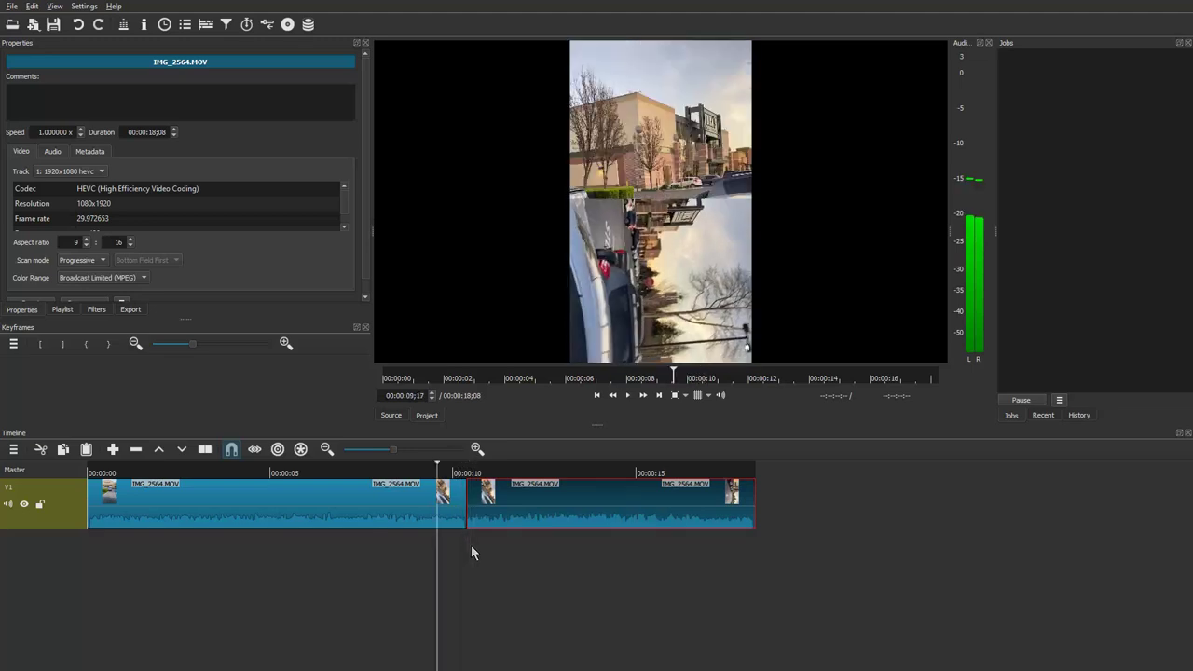
key(l)
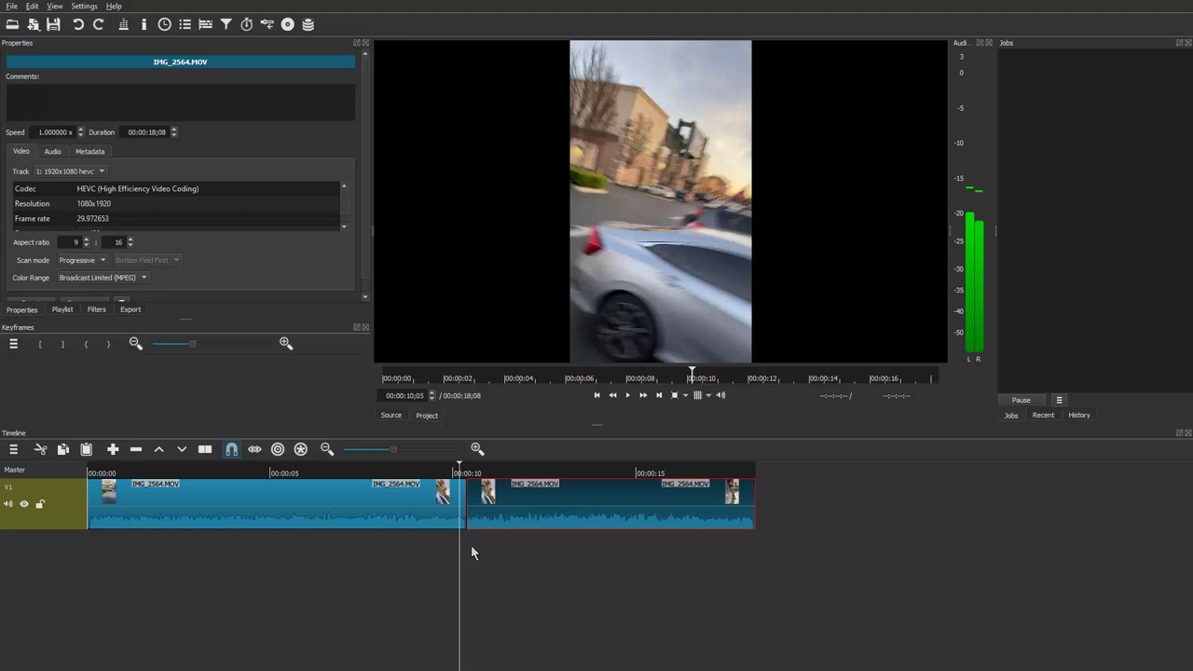
key(Left)
key(Left)
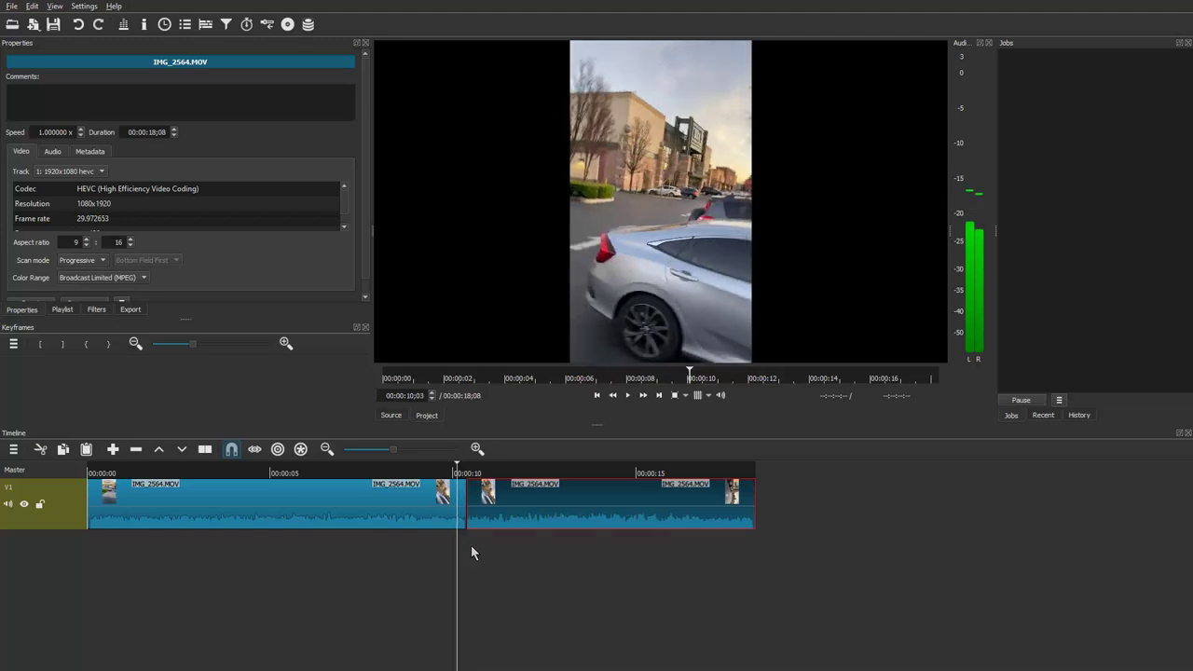
key(Left)
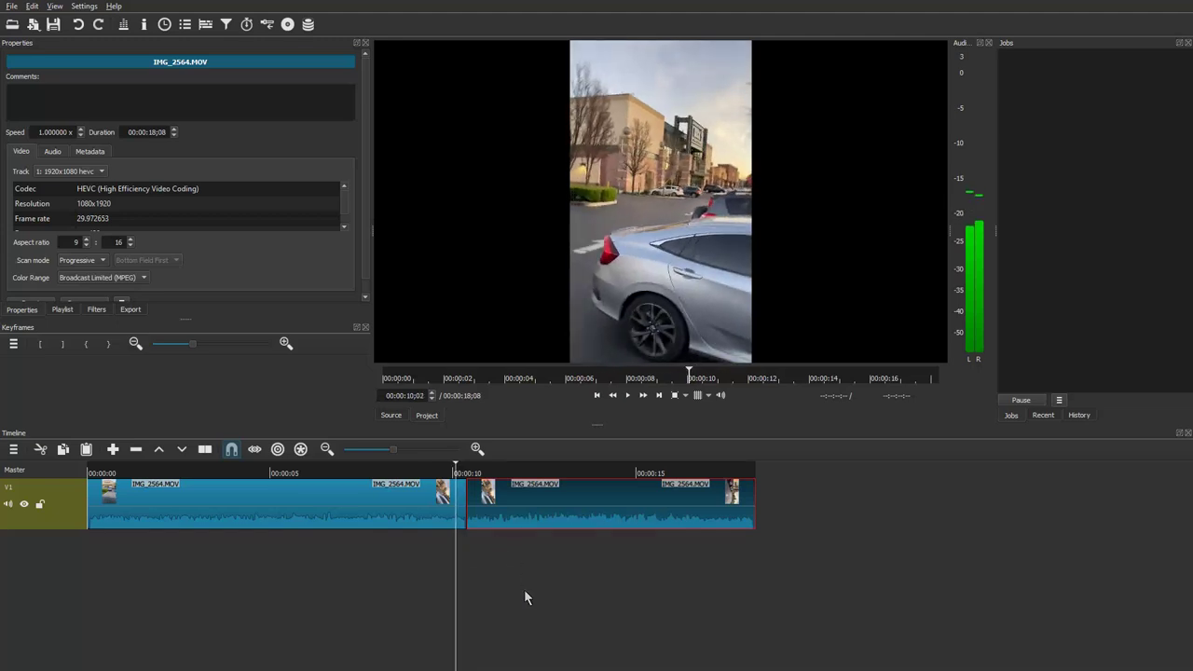
click(476, 448)
click(476, 448)
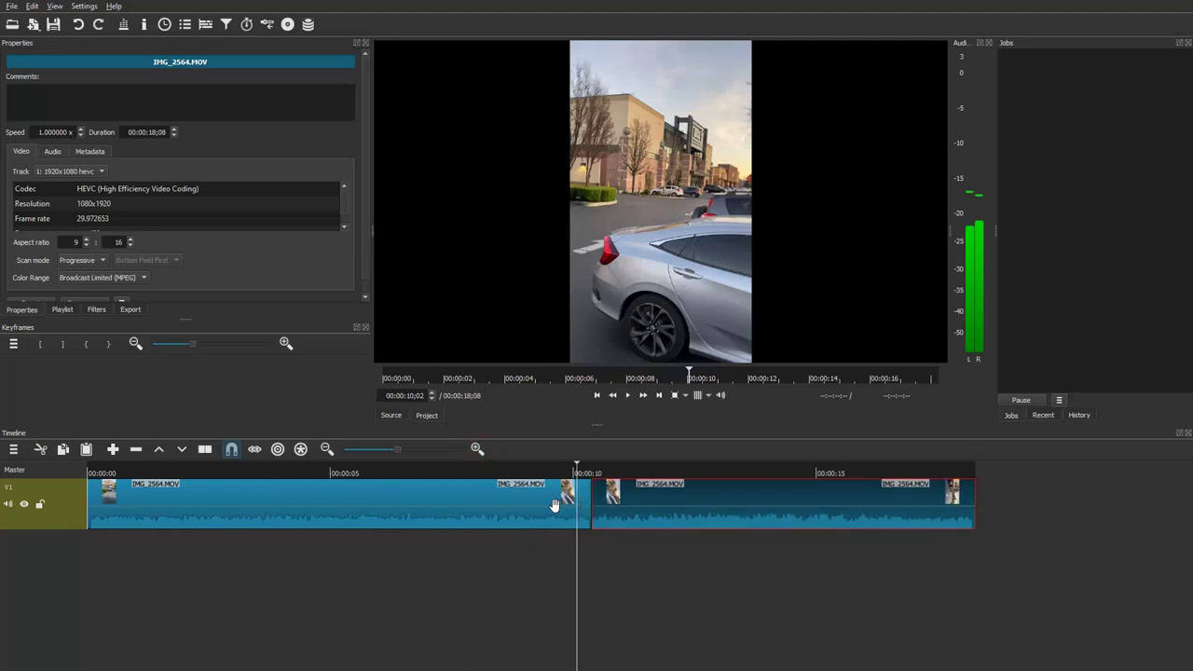
click(585, 510)
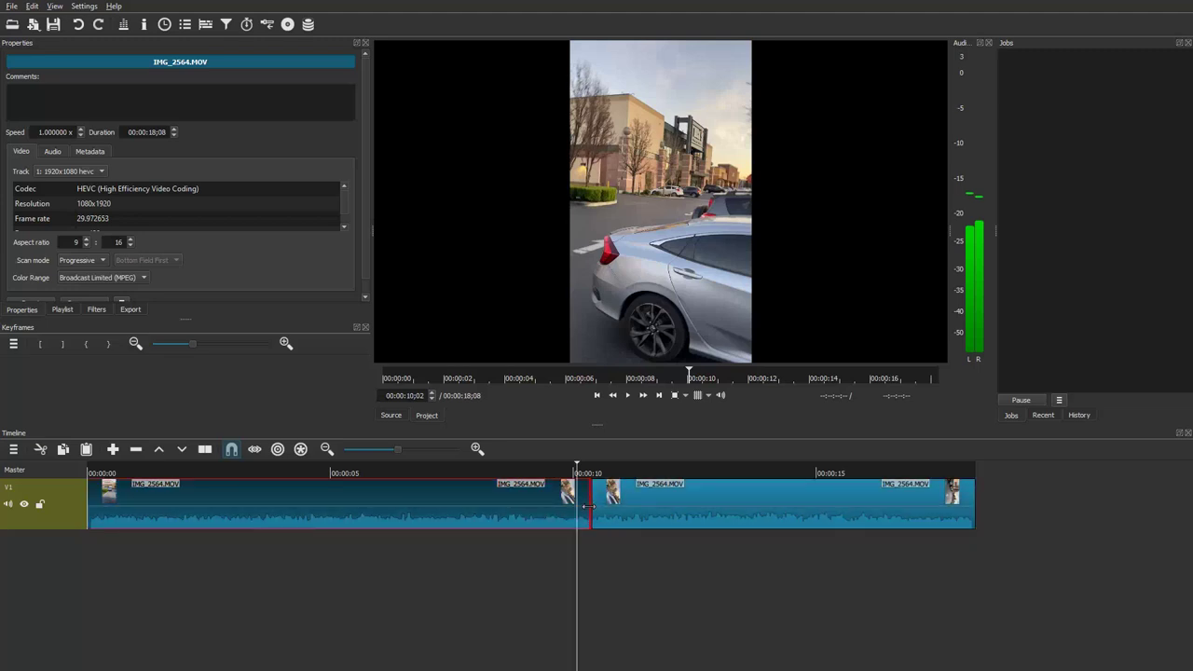
drag(582, 508, 569, 508)
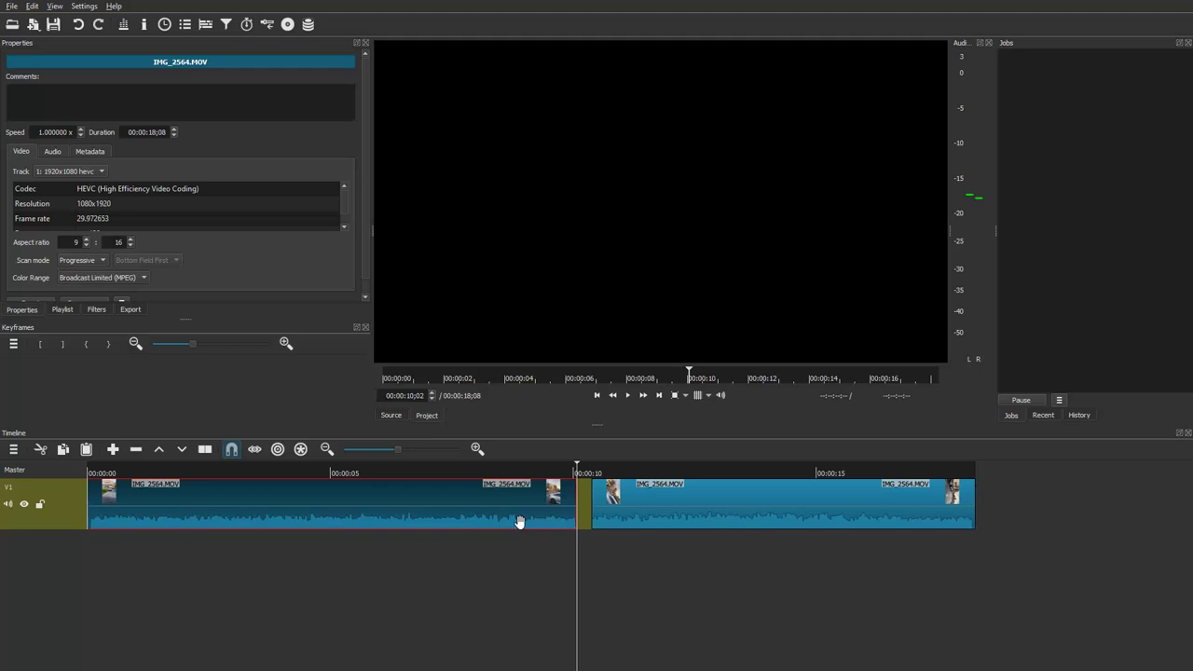
Step: Find the first frame where the camera has finished turning and trim the second clip's start to 00:00:10;21
key(Right)
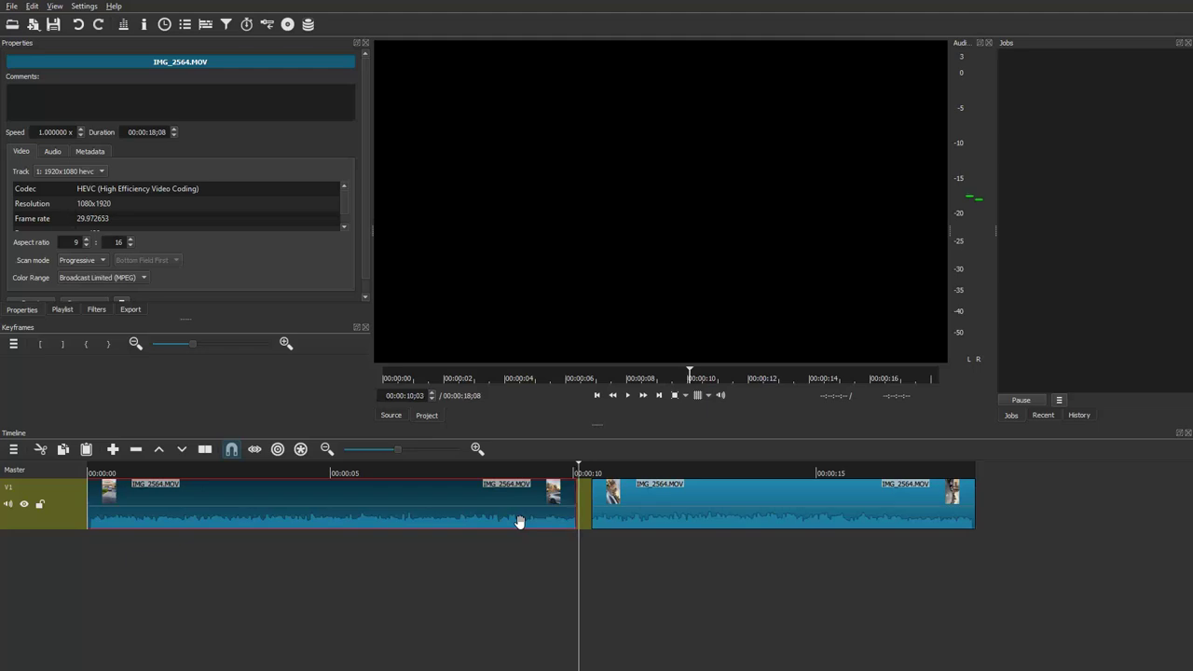
key(Right)
key(Right)
key(Right)
key(Right)
key(Right)
key(Right)
key(Right)
key(Right)
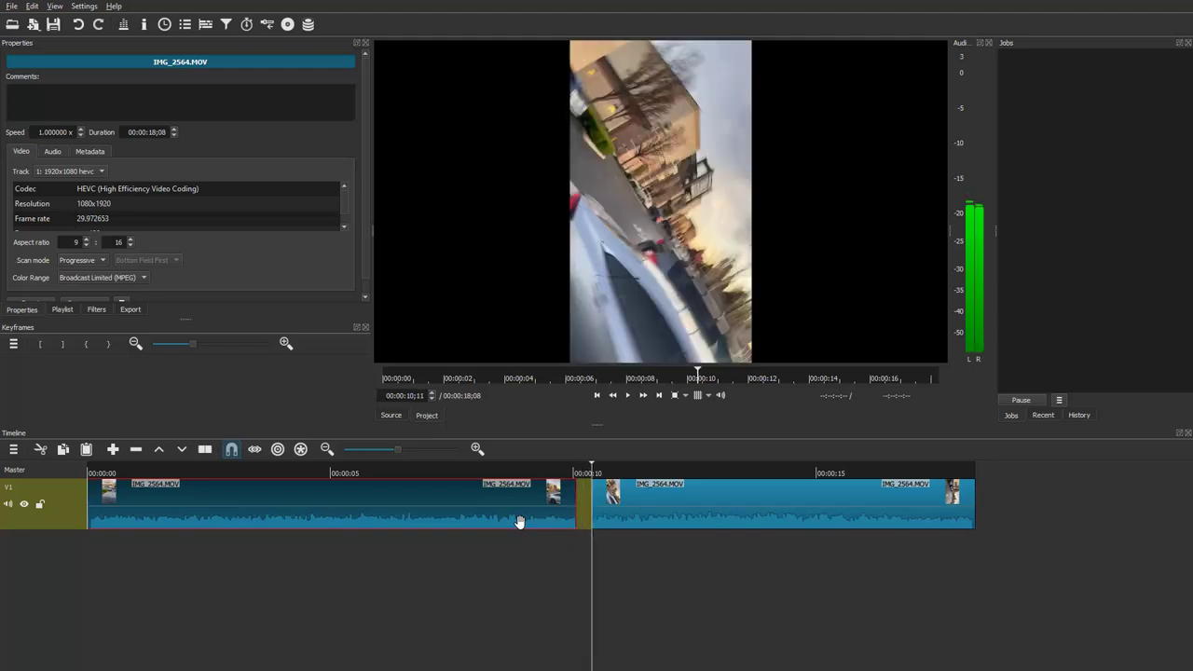
key(Right)
key(Right)
key(Right)
key(Right)
key(Right)
key(Right)
key(Right)
key(Right)
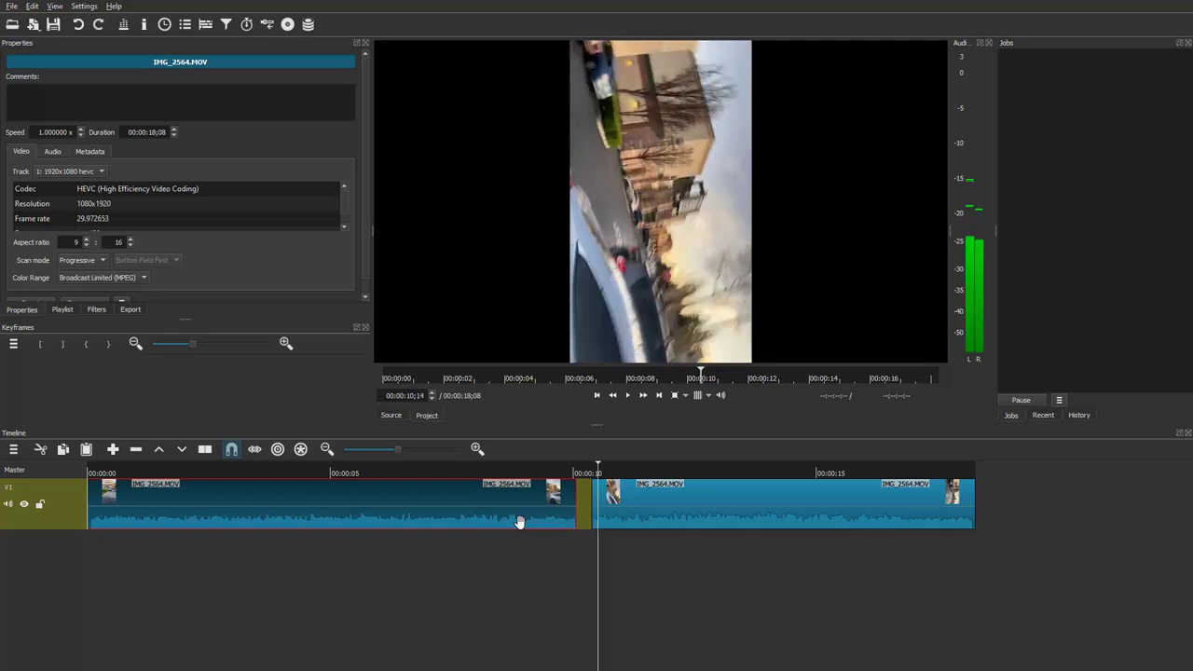
key(Right)
key(Right)
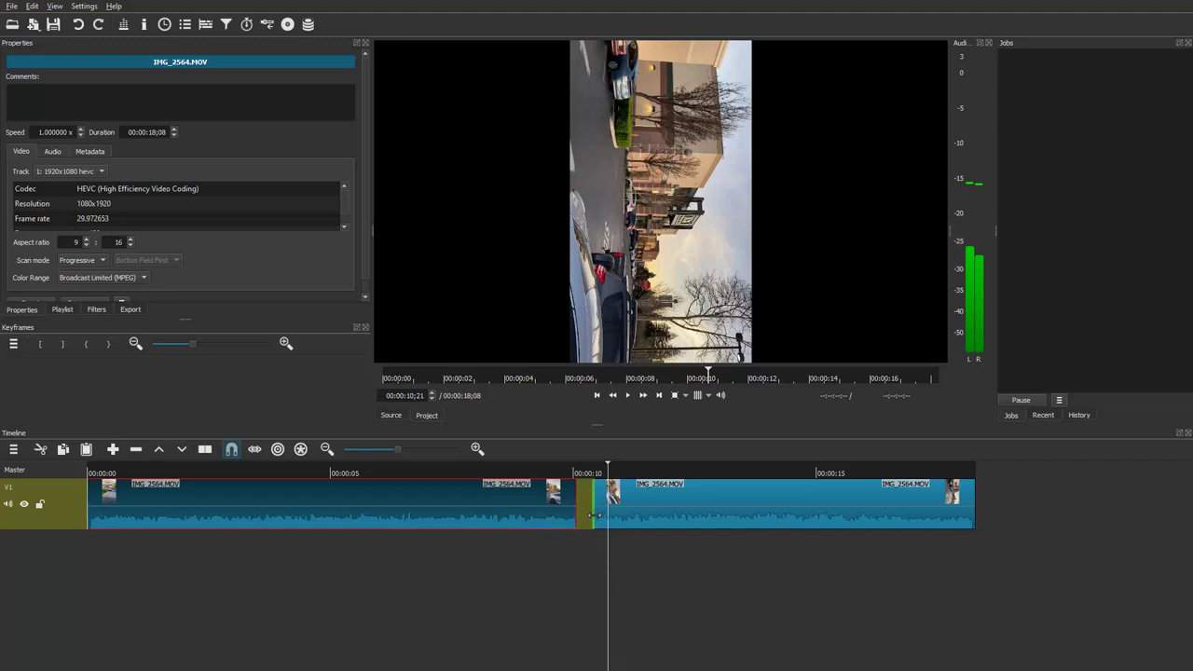
drag(593, 515, 615, 519)
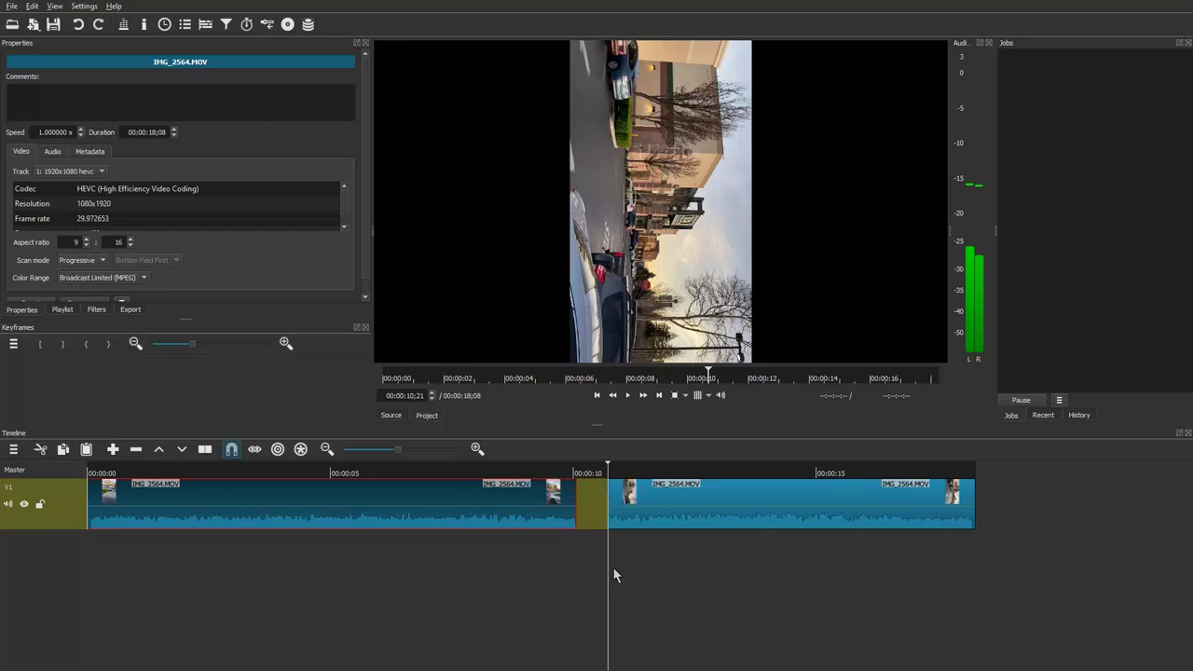
Step: Remove the empty gap between the two clips on track V1
click(593, 563)
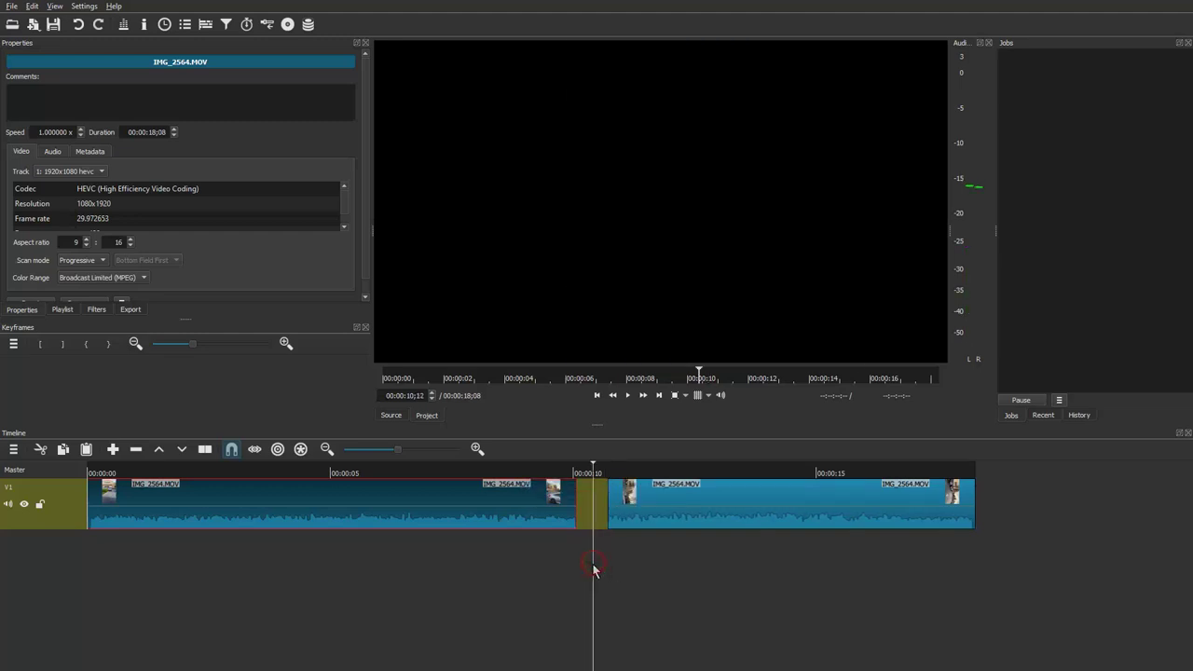
right_click(593, 512)
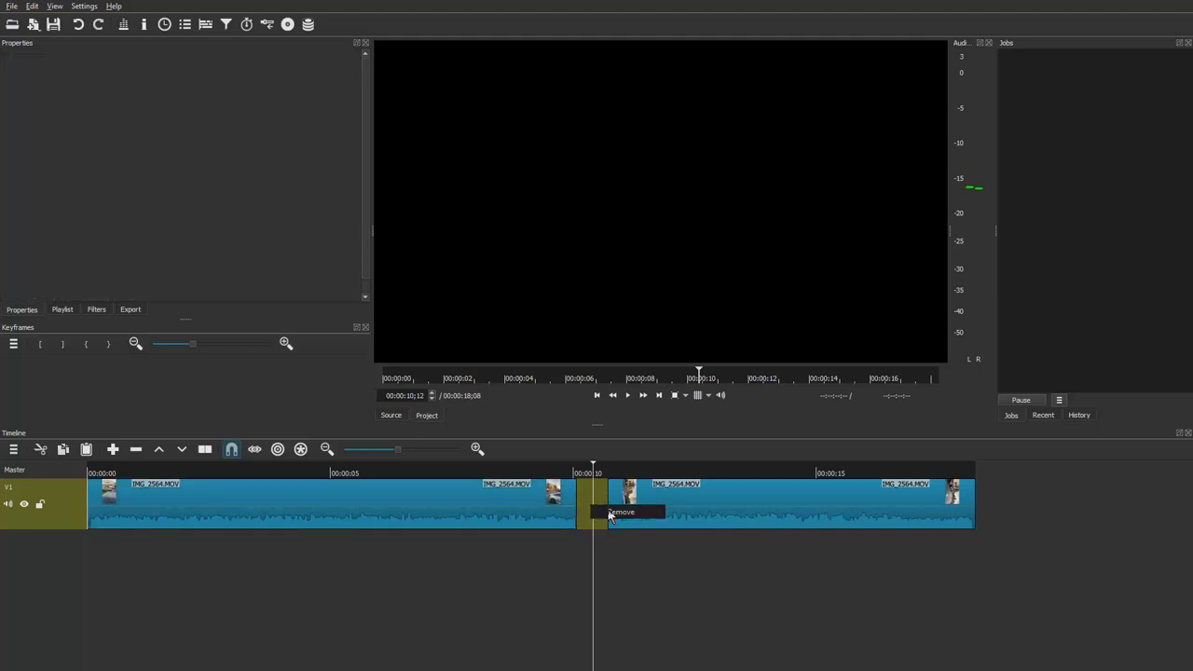
click(618, 512)
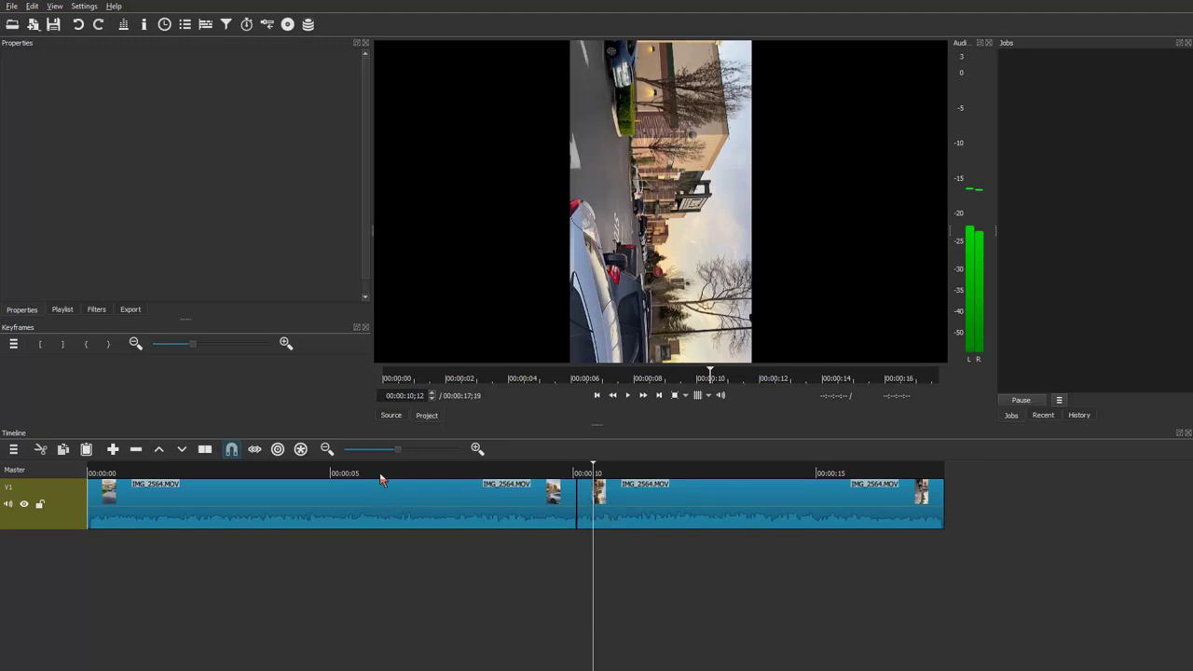
Step: Preview the second clip, return the playhead to its start and add the Rotate and Scale video filter to it
click(693, 503)
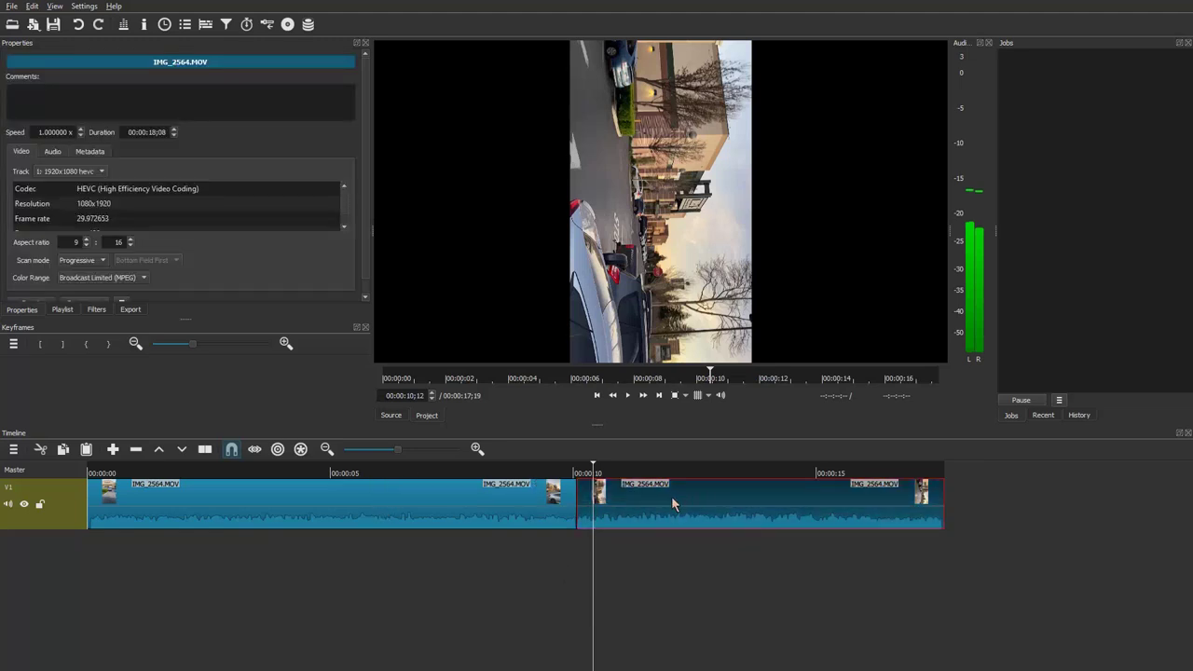
key(space)
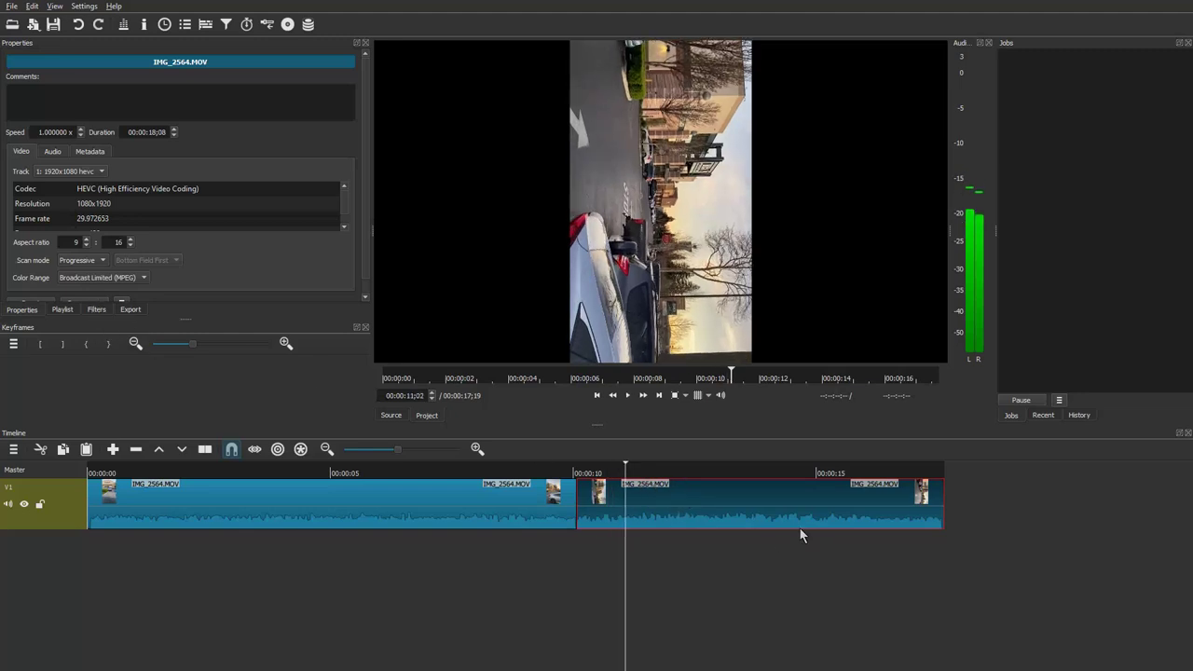
click(696, 509)
key(Up)
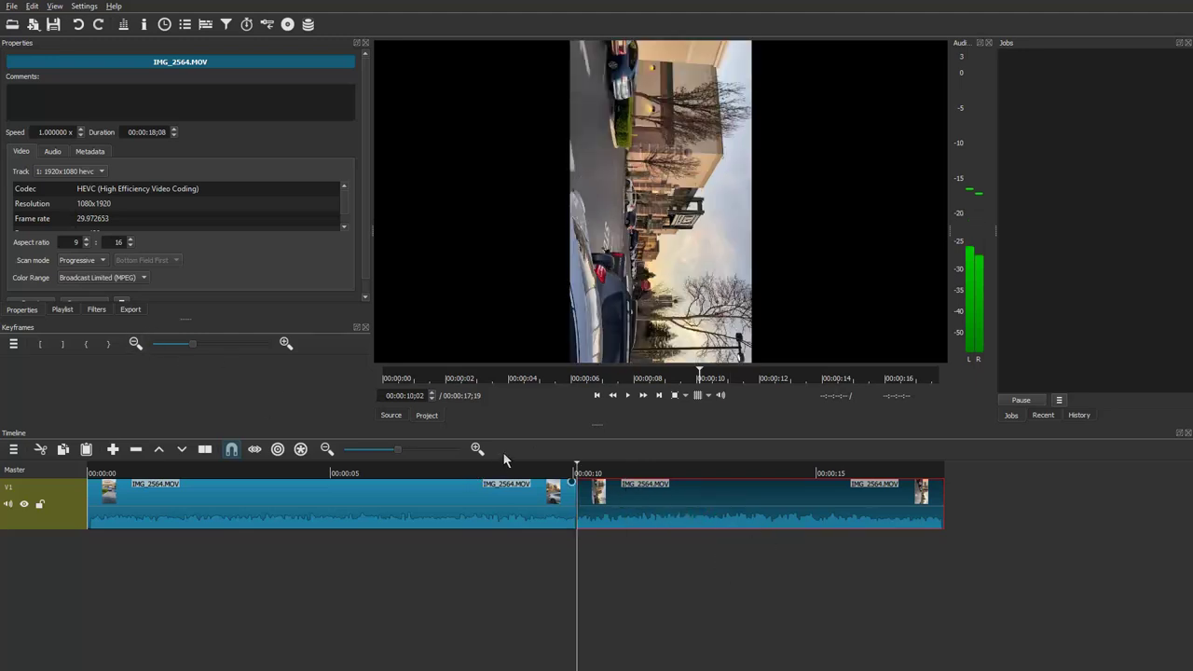
click(93, 309)
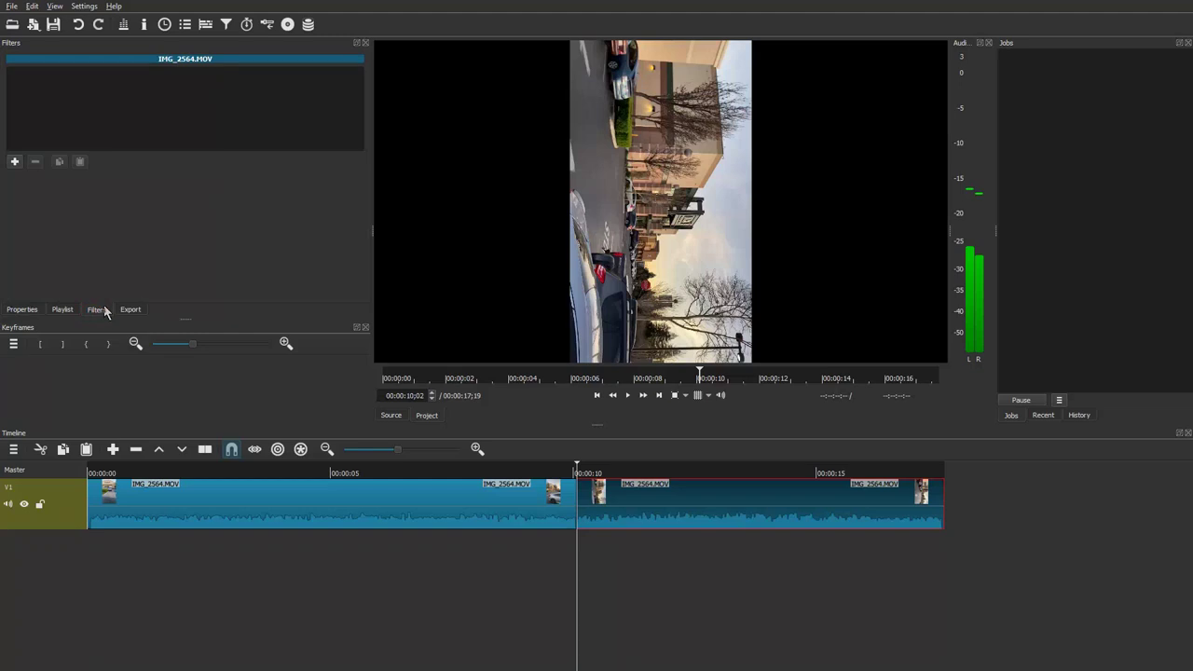
click(14, 161)
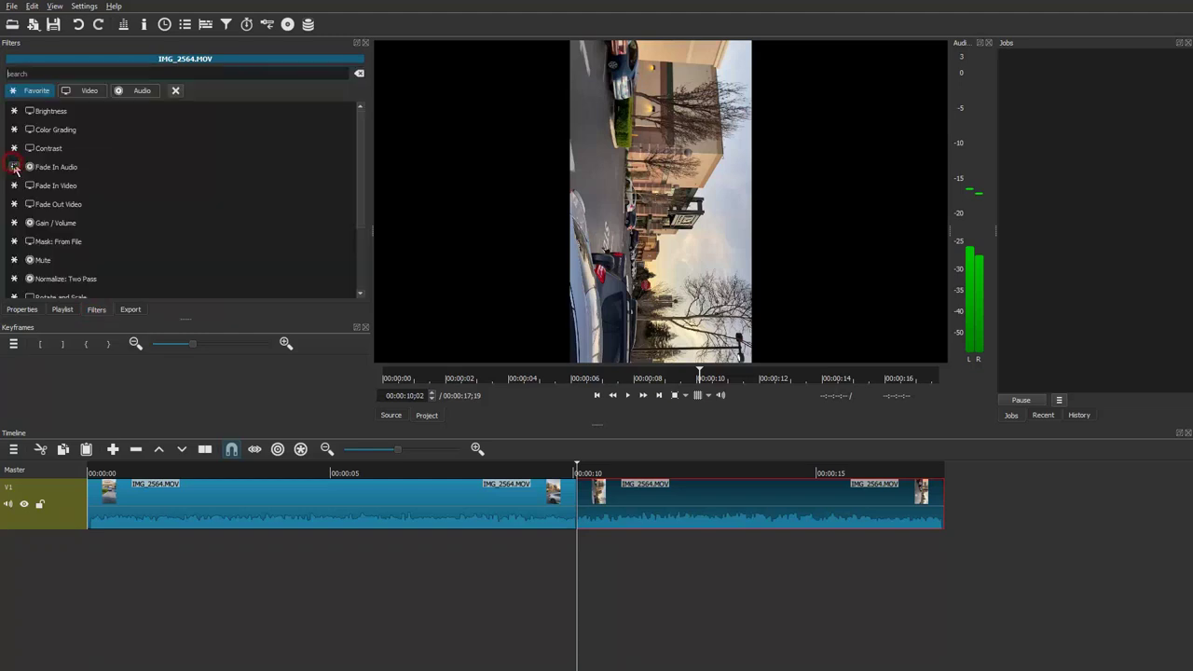
click(82, 91)
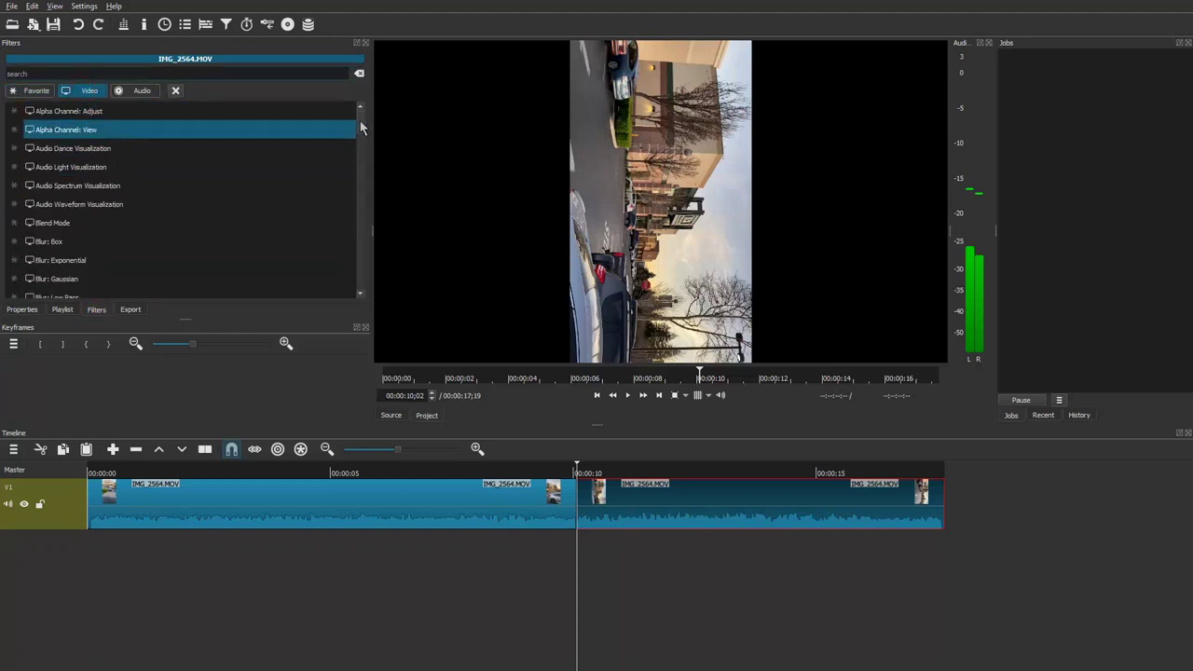
drag(360, 121, 340, 241)
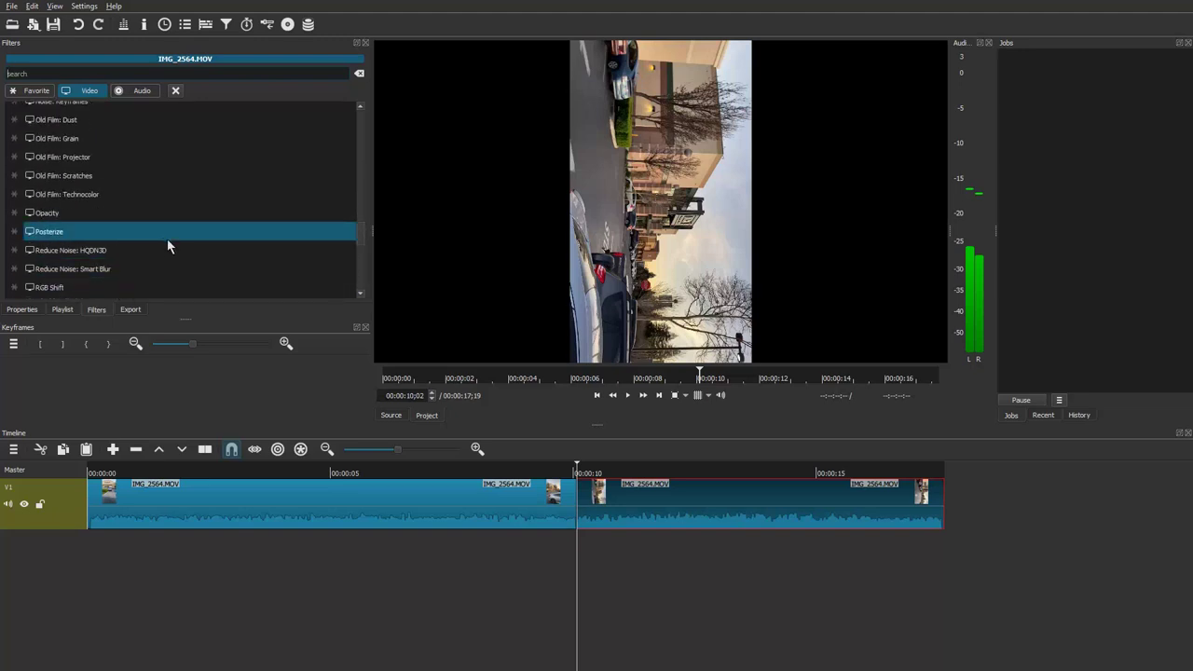
scroll(167, 239, down, 2)
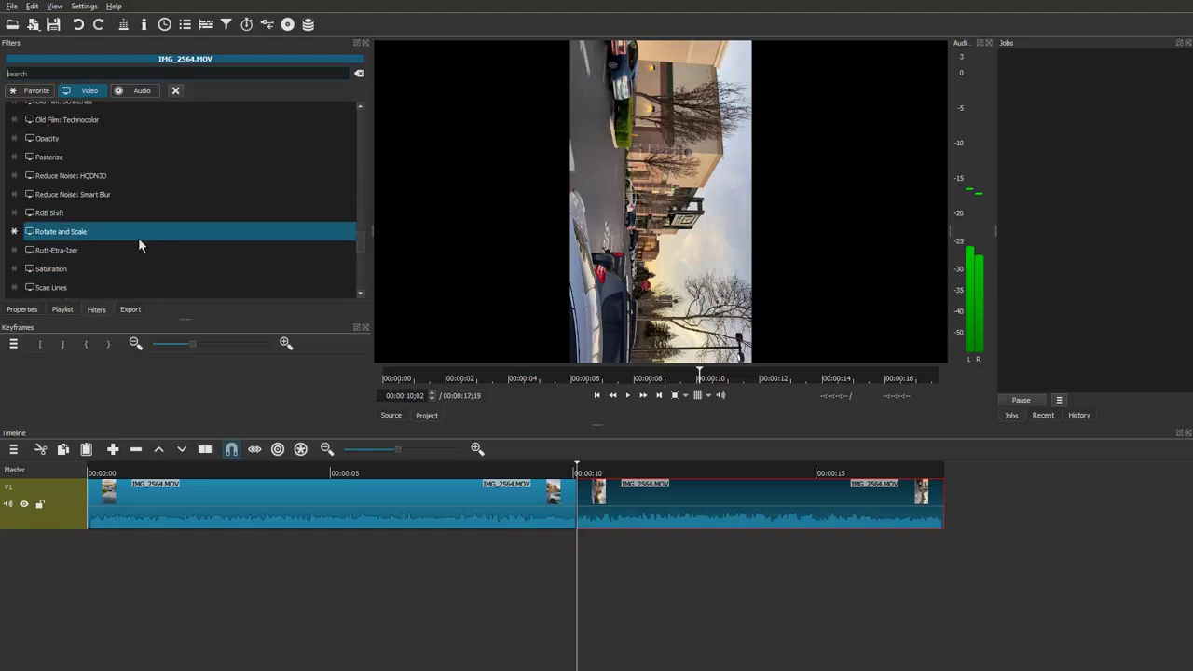
click(138, 239)
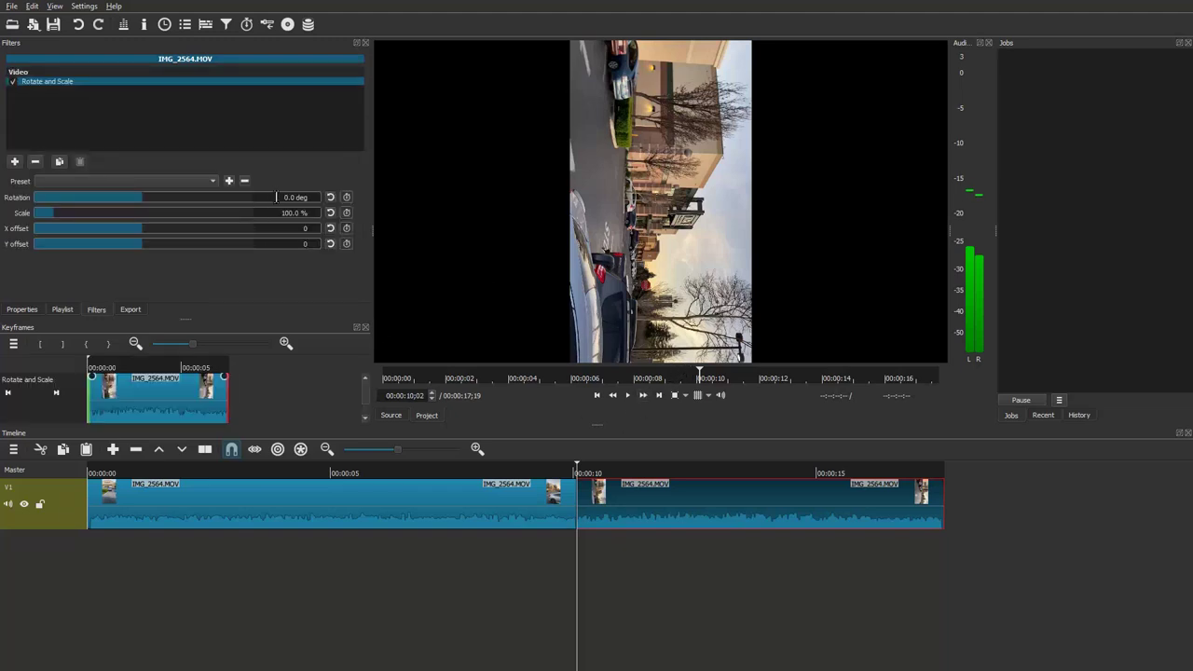
Step: Set the second clip's rotation to -90 degrees and its scale to 179.9 %, and play it back to check the framing
double_click(277, 196)
text(-90)
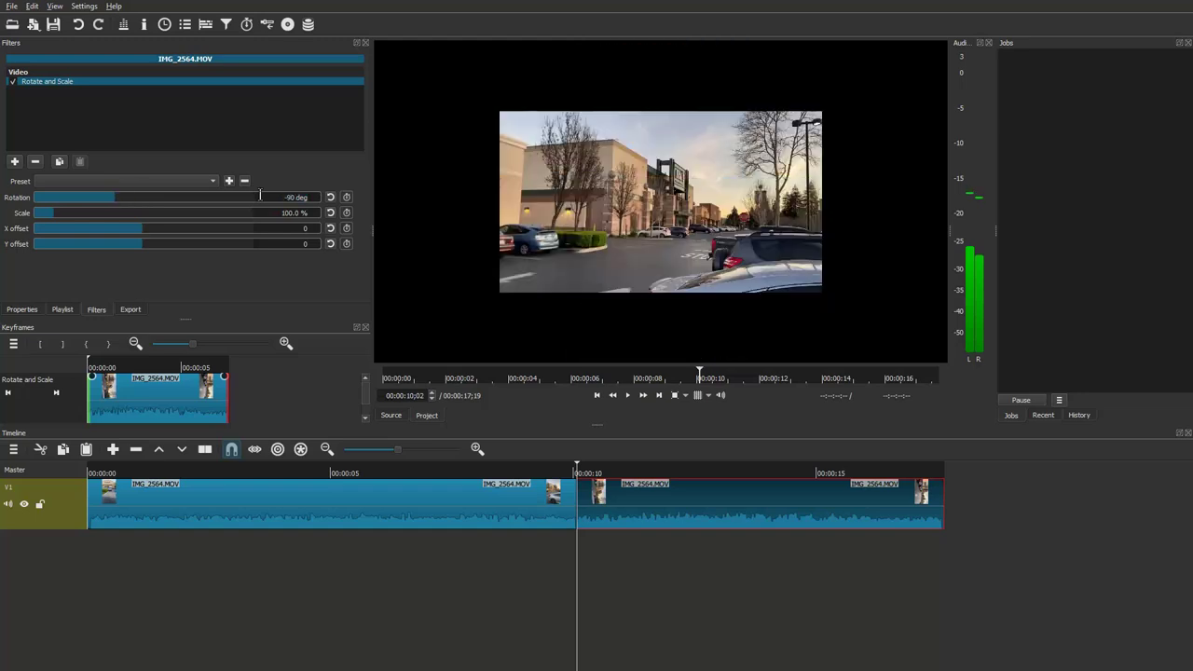
key(Return)
drag(54, 210, 73, 216)
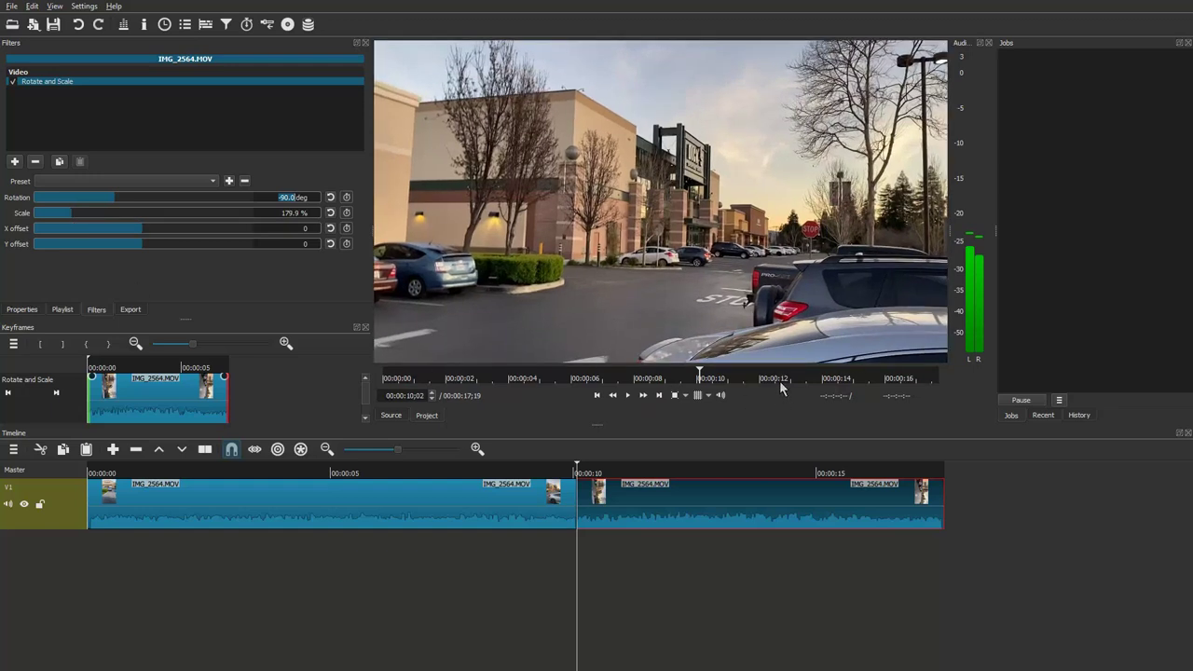
click(629, 396)
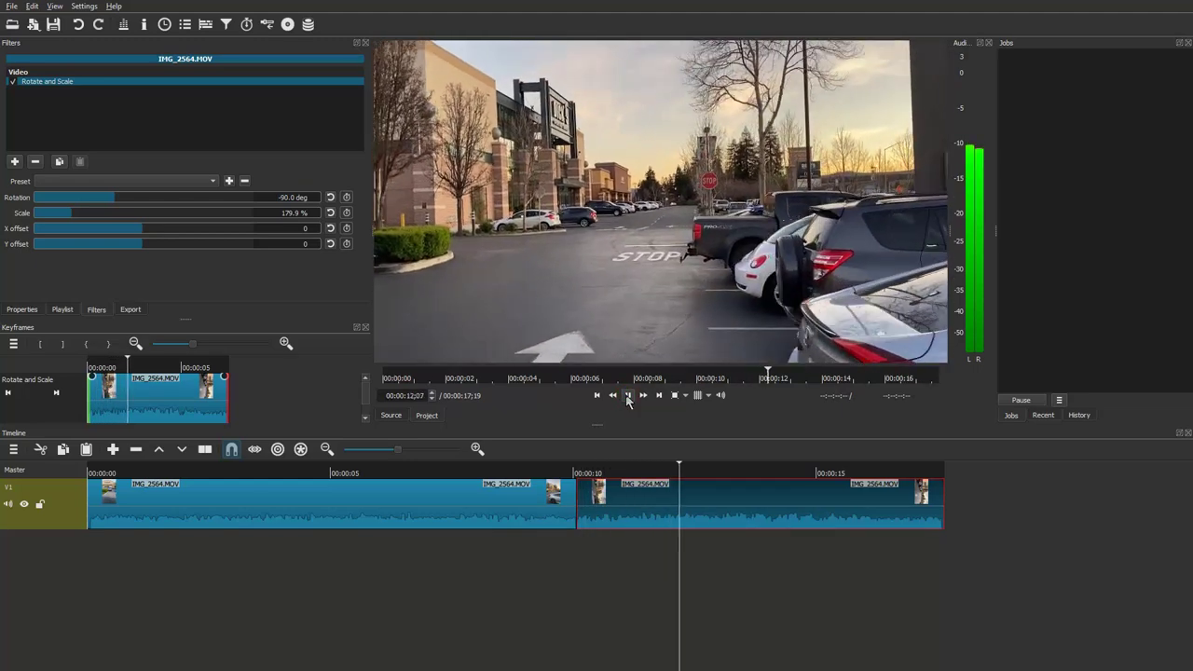
click(629, 396)
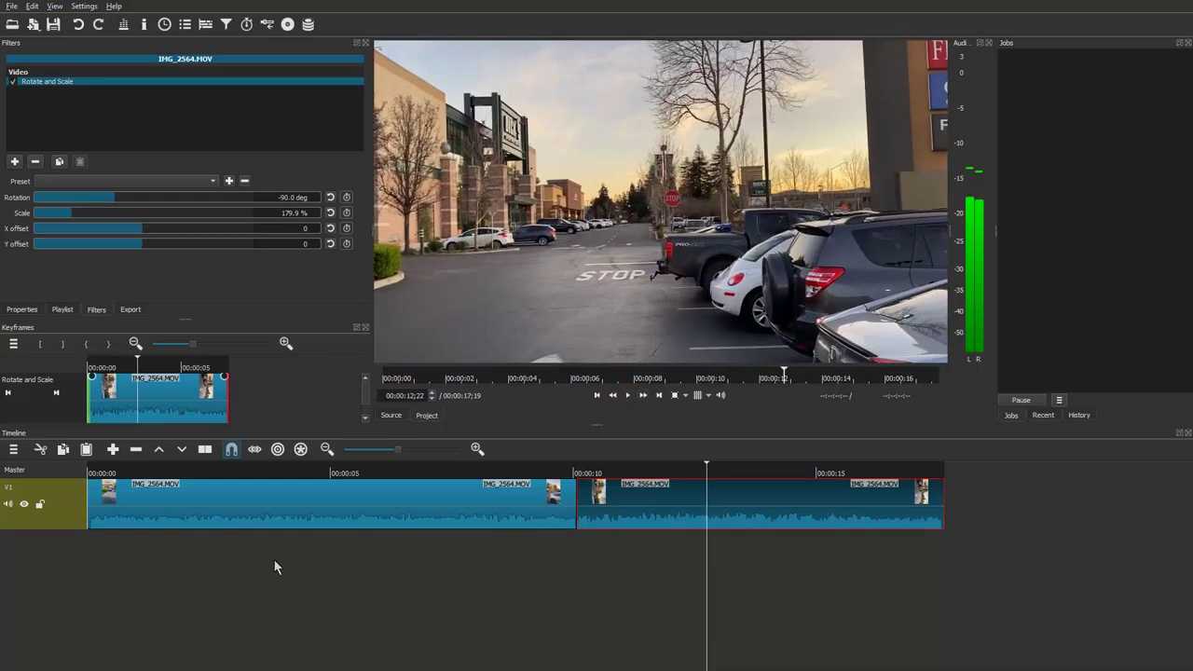
Step: Return the playhead to the project start and add the Crop: Source video filter to the first clip
click(373, 645)
key(Home)
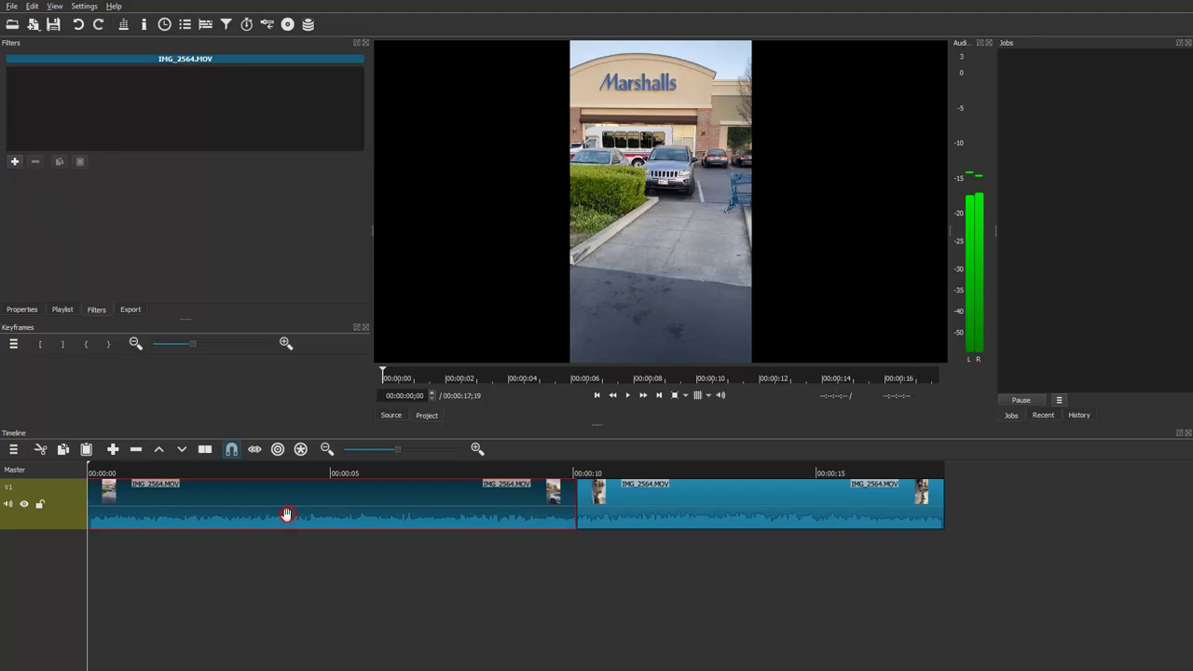
click(14, 164)
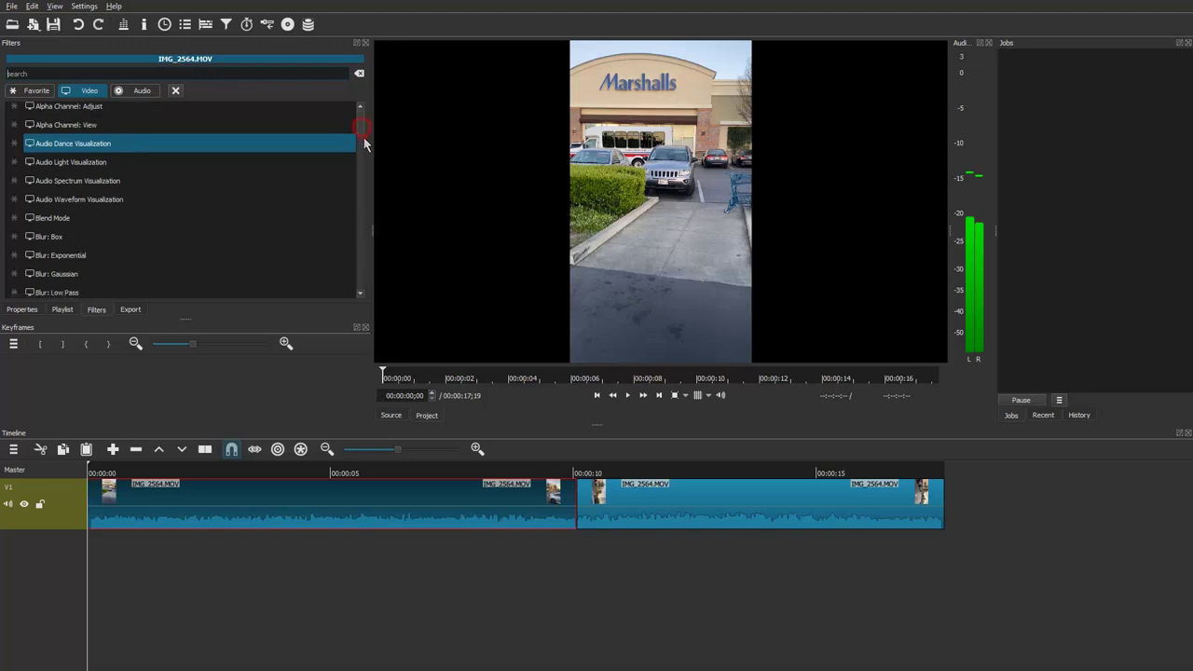
drag(362, 127, 363, 141)
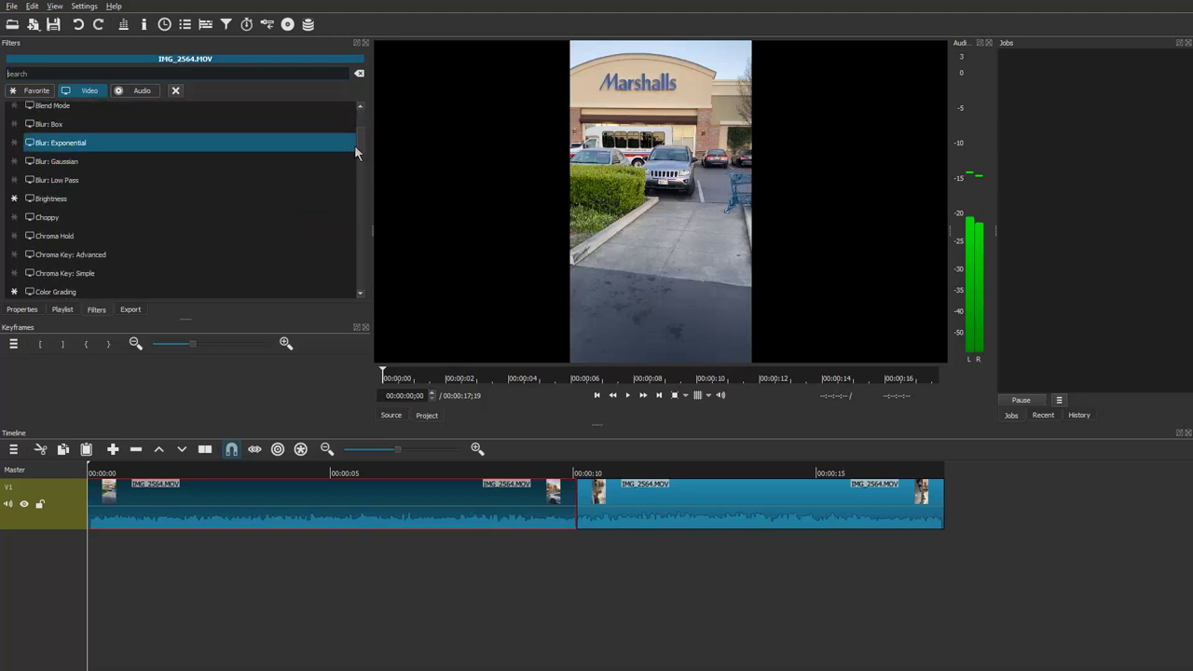
drag(360, 142, 364, 159)
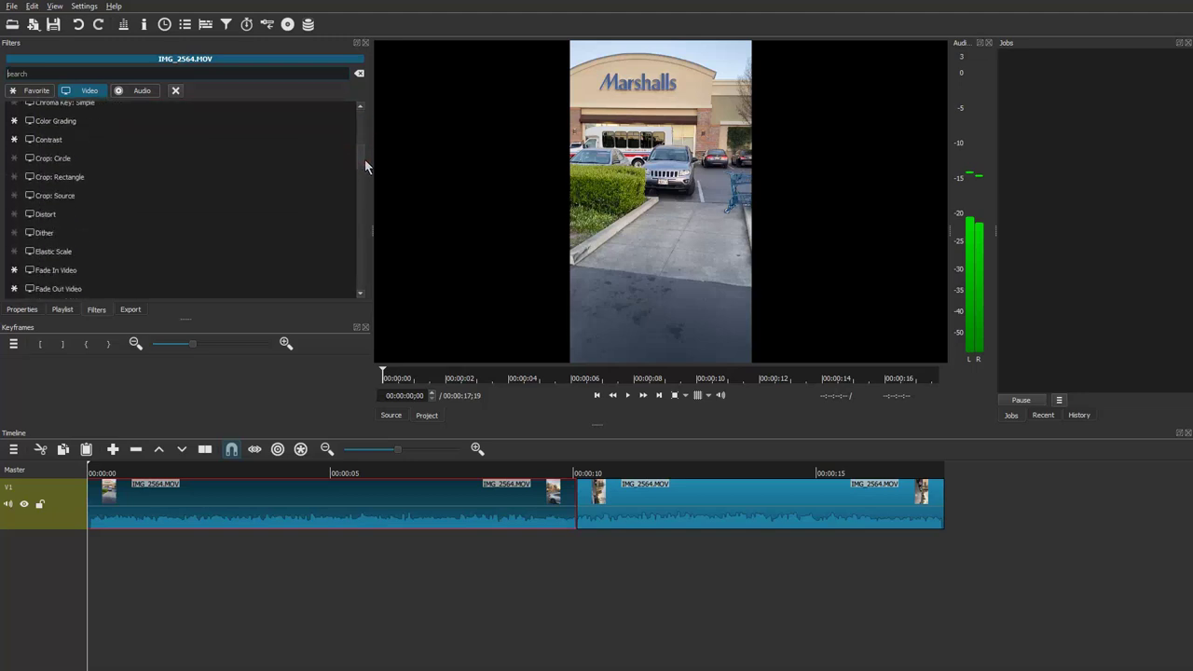
click(135, 198)
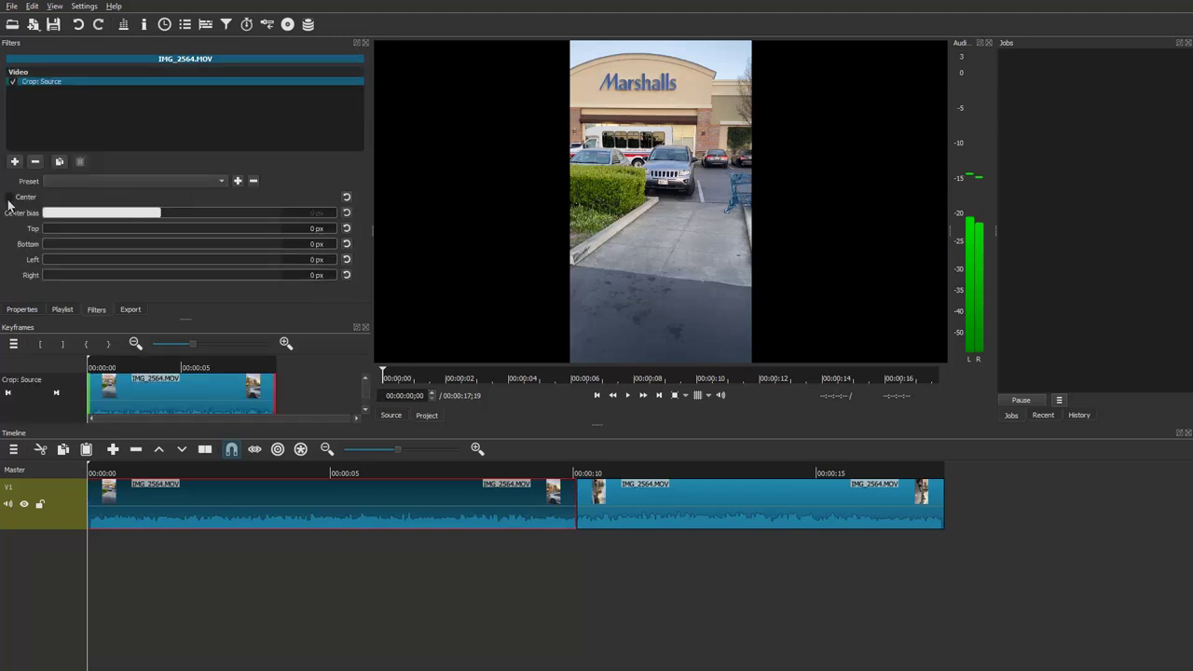
Step: Enable Center cropping with a center bias of 228 px on the first clip and play it back to check the framing
click(11, 198)
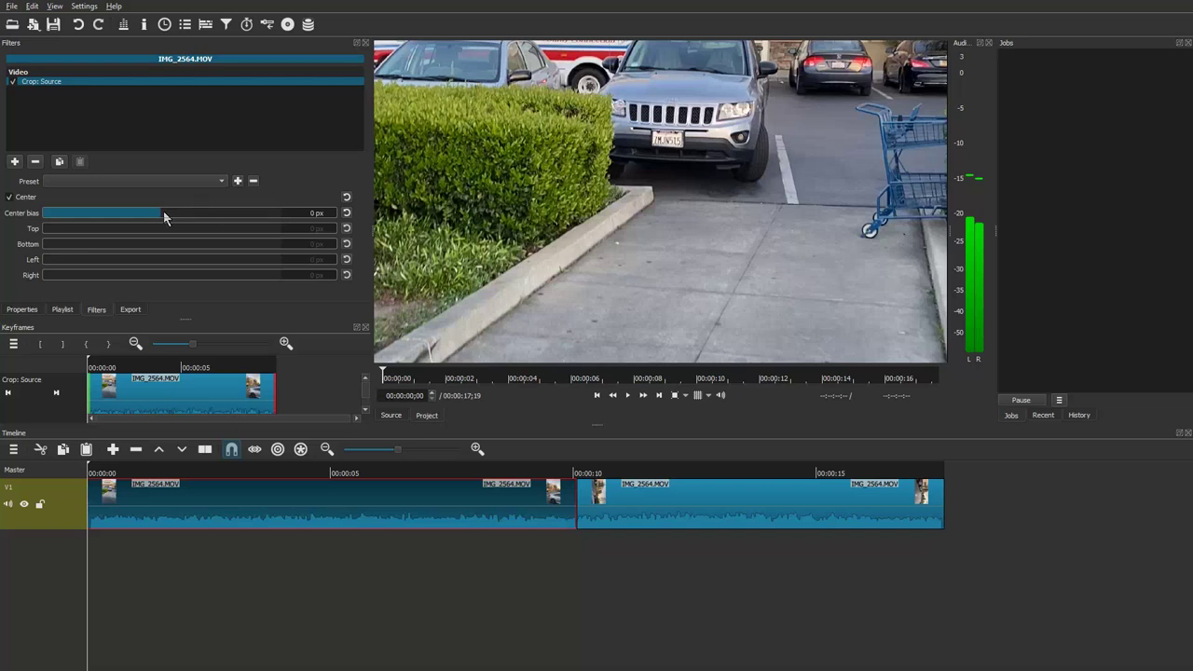
drag(158, 216, 191, 219)
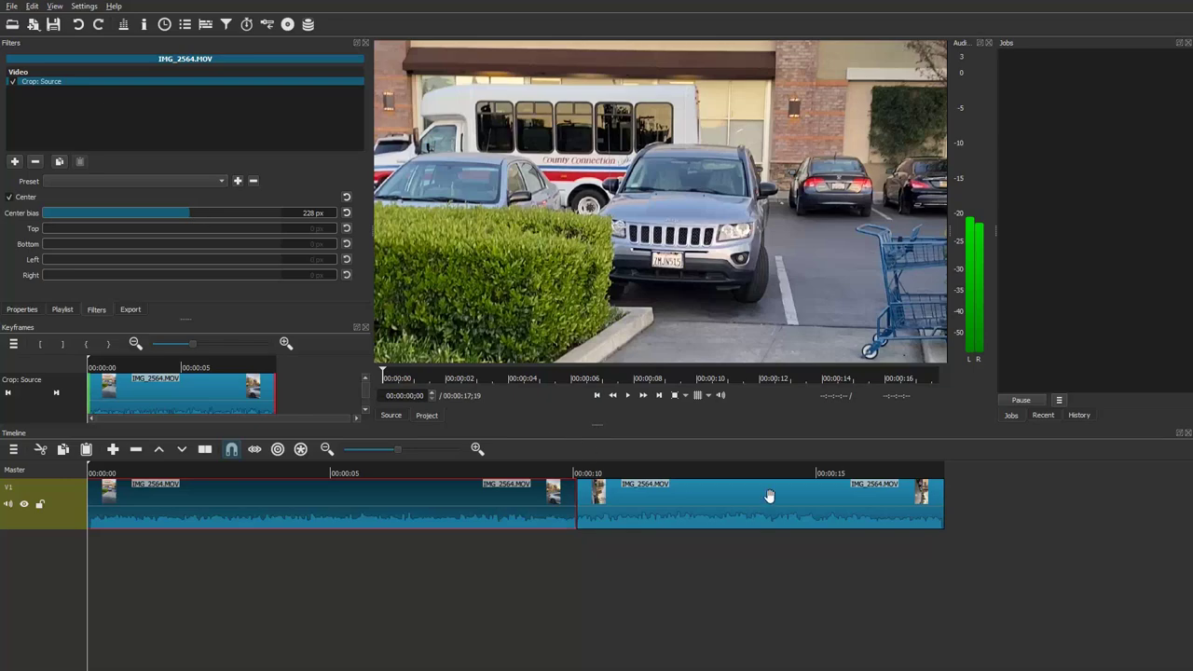
click(627, 395)
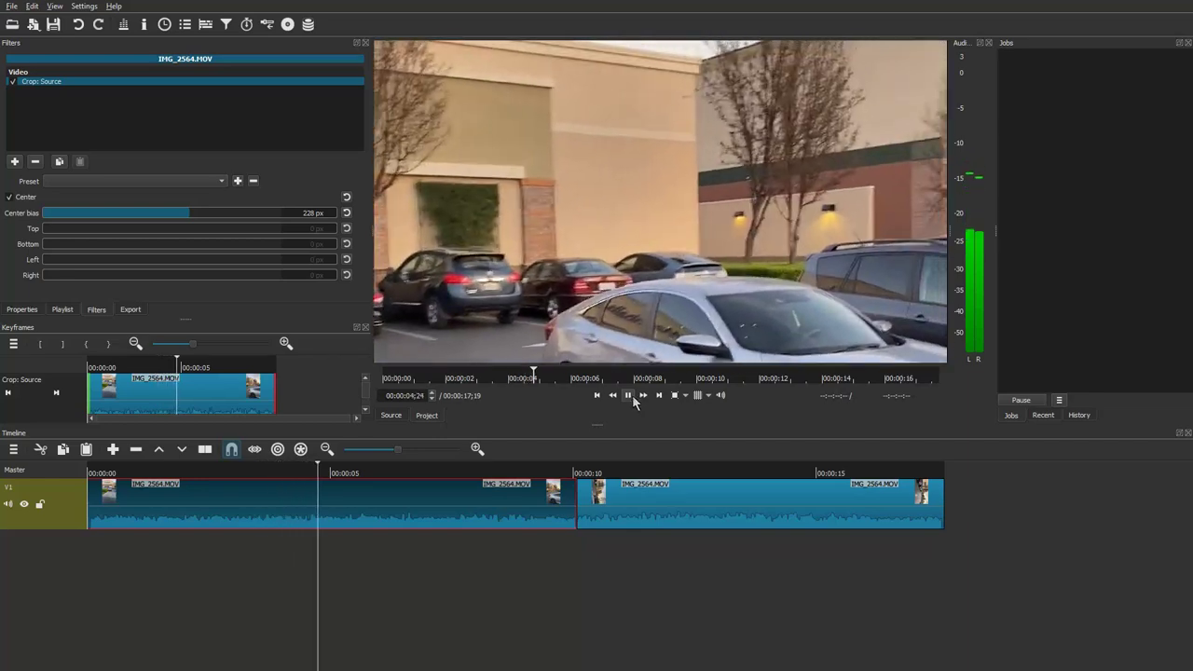
click(631, 395)
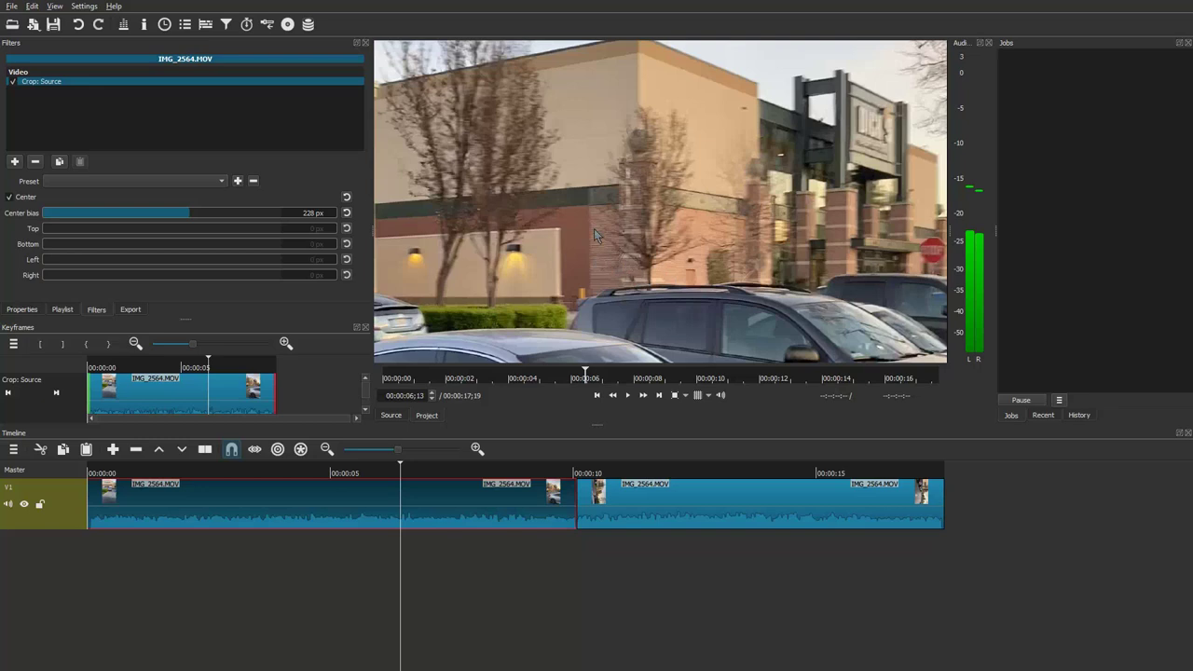
Step: Add a second video track, make it the current track and move the playhead to the project start
click(14, 449)
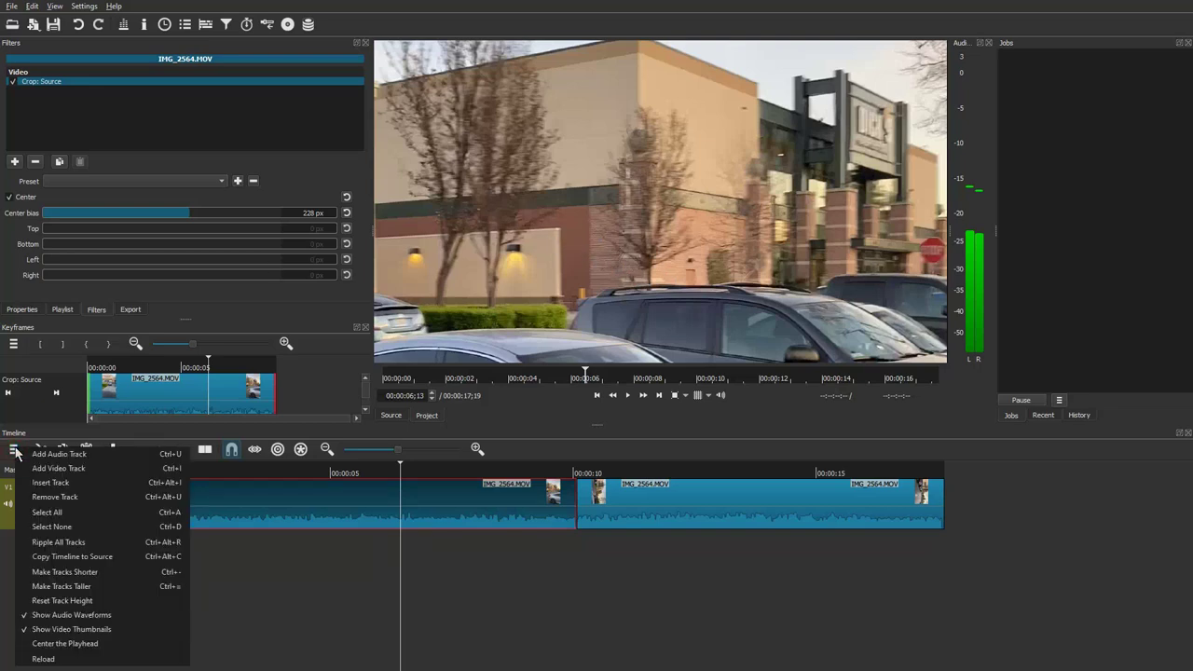
click(48, 471)
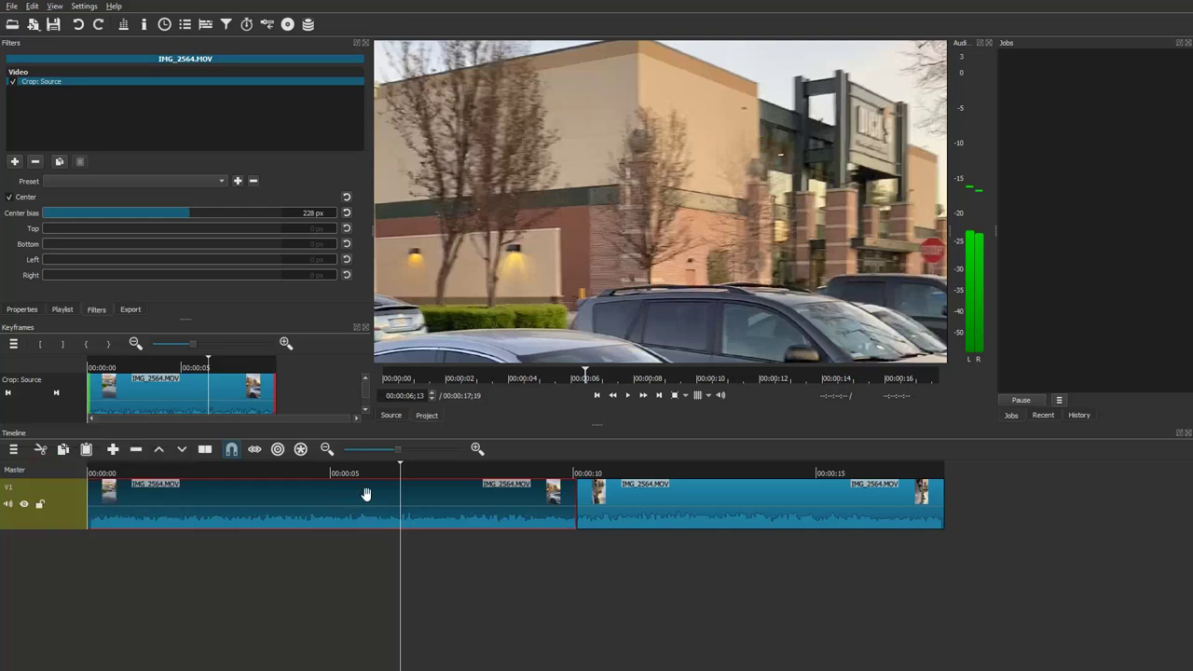
click(328, 552)
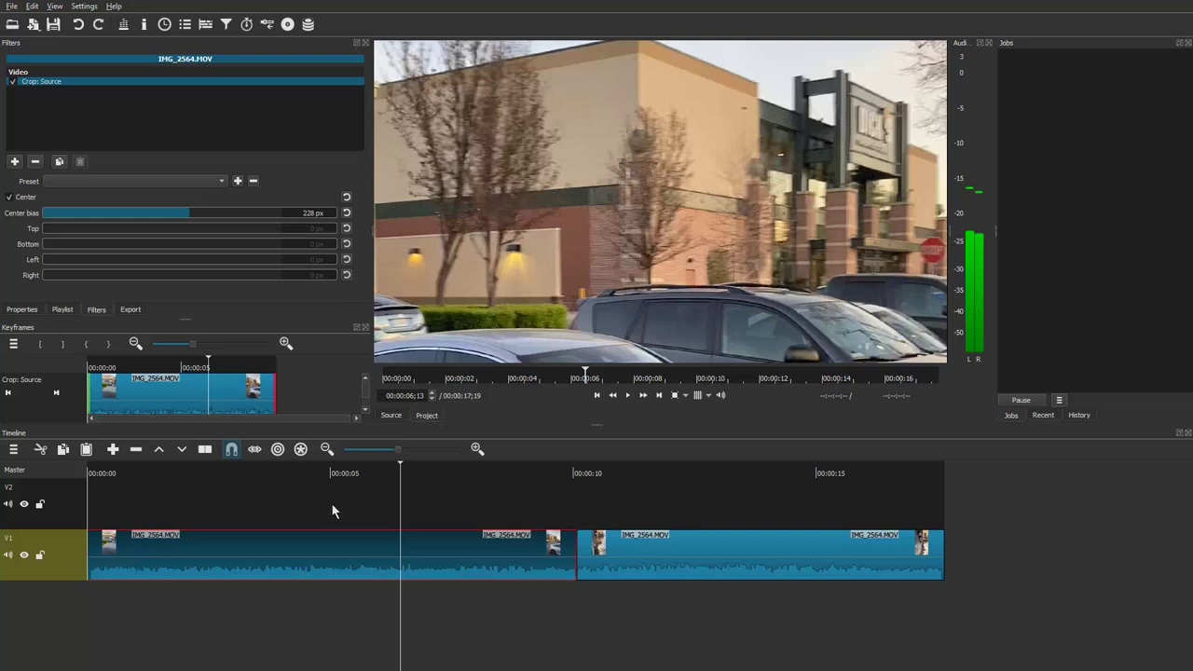
click(41, 519)
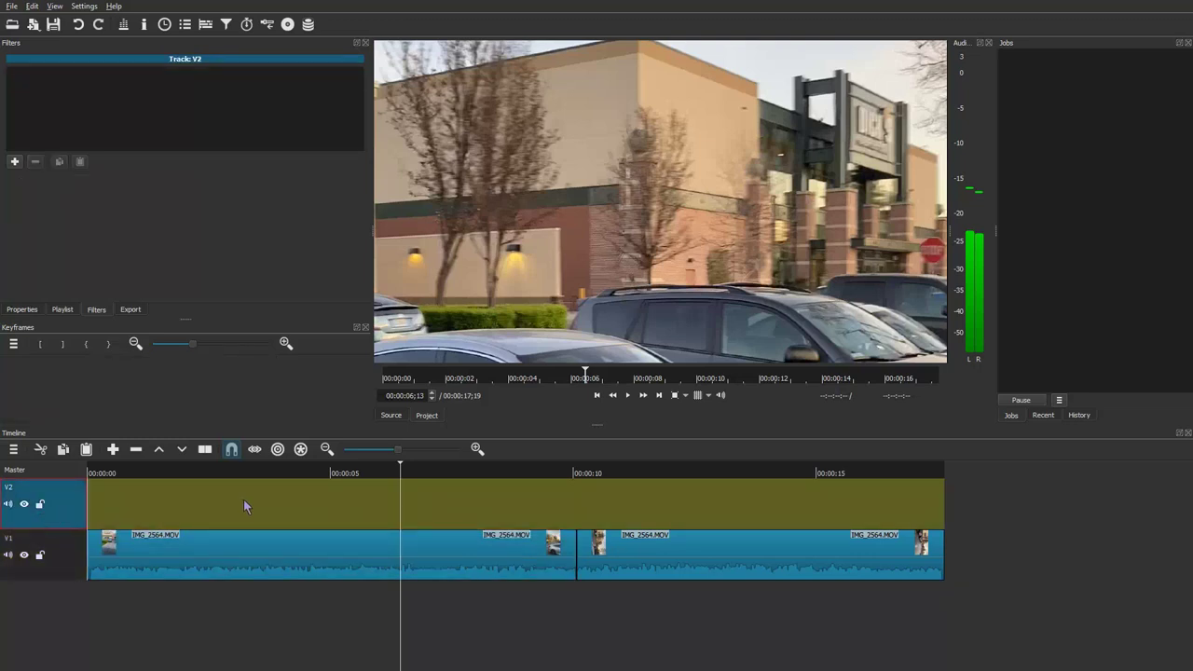
key(Home)
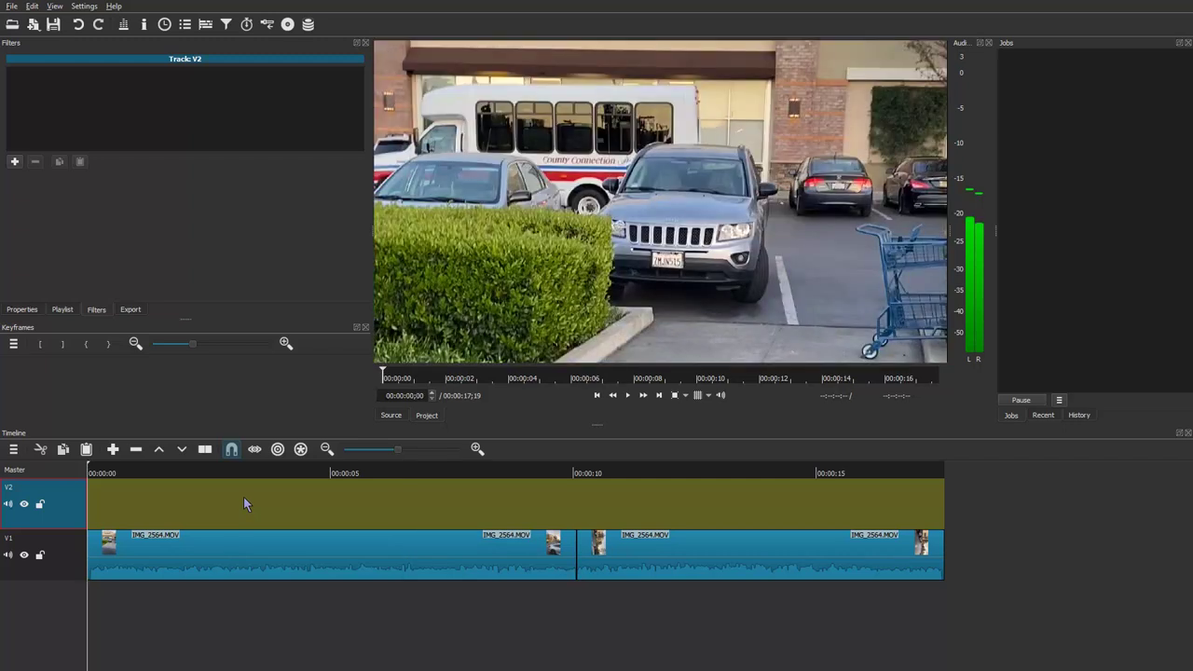
Step: Paste the copied first clip onto track V2 and remove the Crop: Source filter from that copy
click(88, 450)
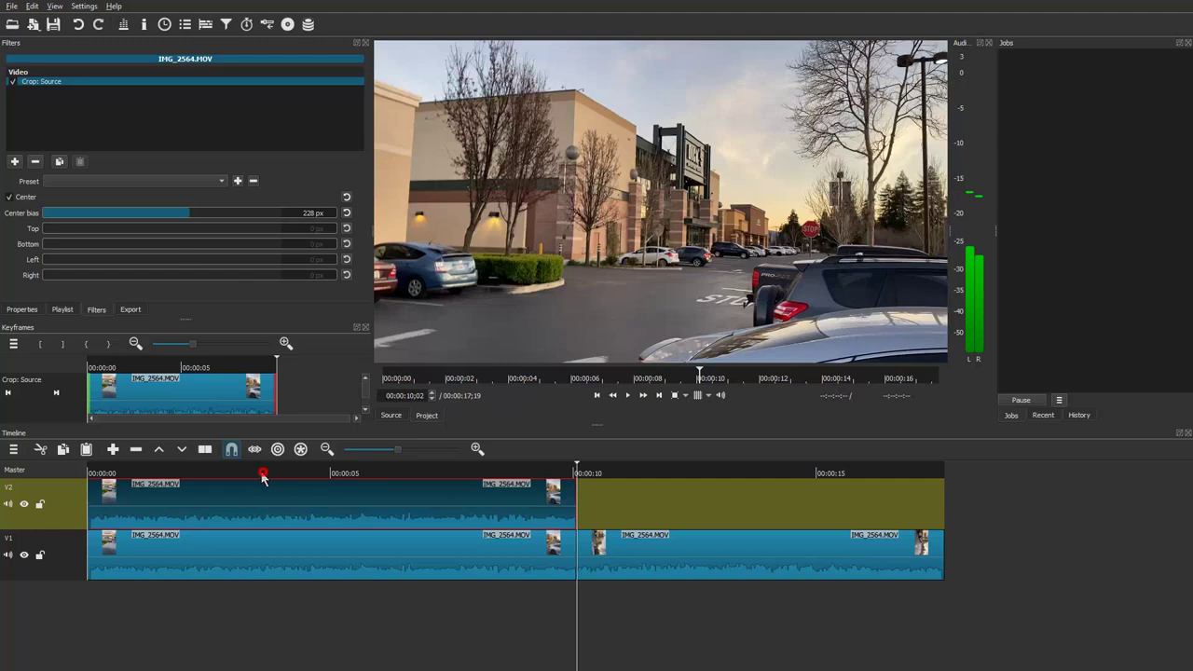
click(263, 474)
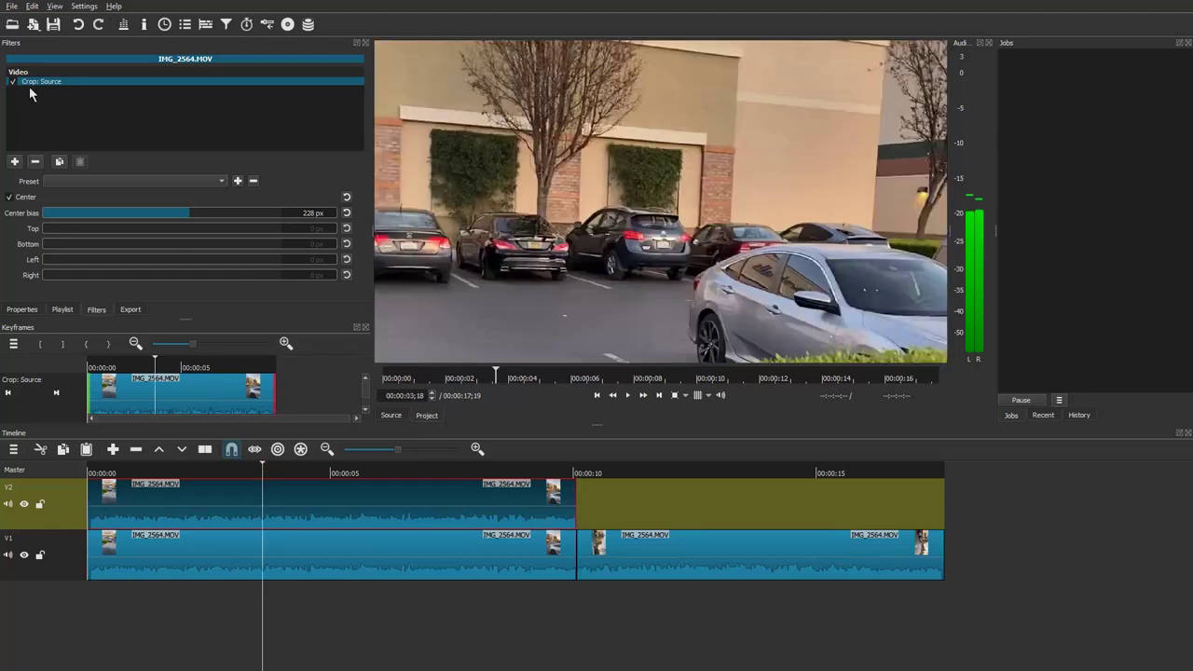
click(35, 162)
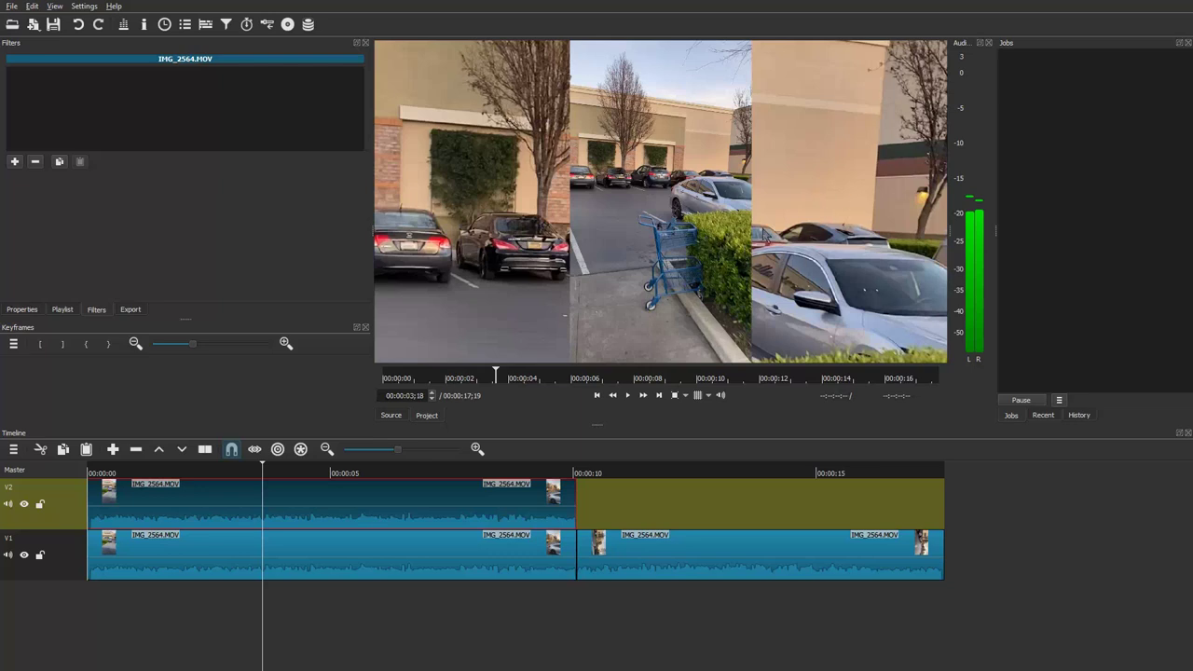
Step: Add the Blur: Gaussian video filter to the first clip on track V1 and set its amount to 100
click(337, 571)
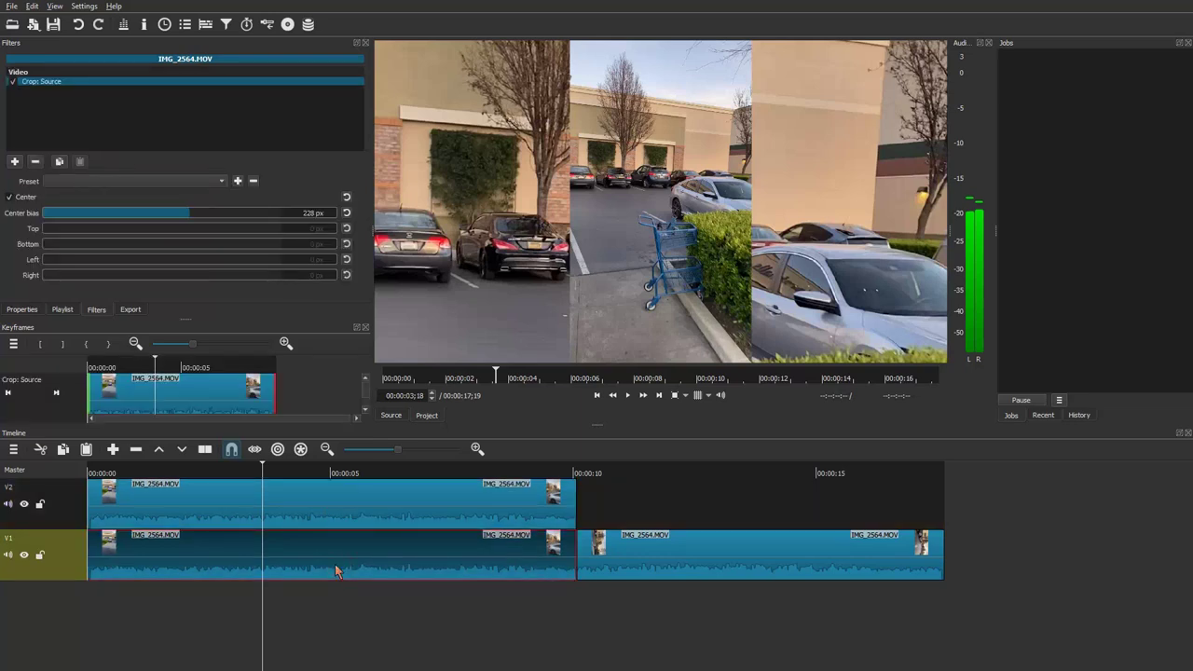
click(14, 161)
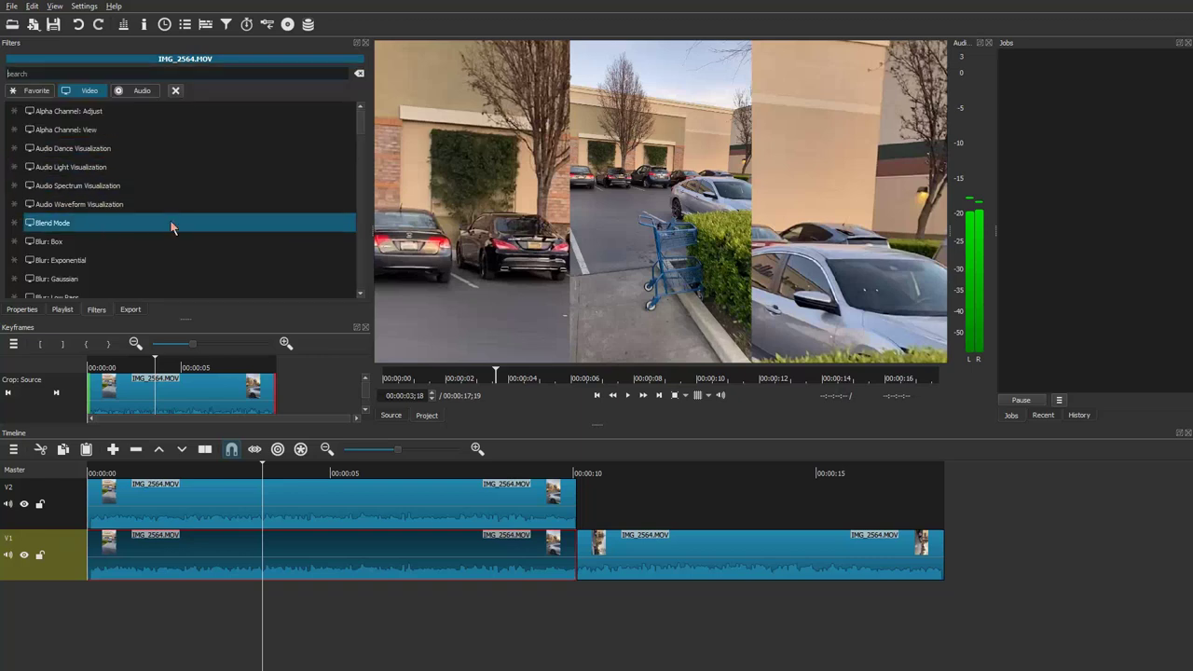
click(360, 128)
drag(360, 135, 360, 146)
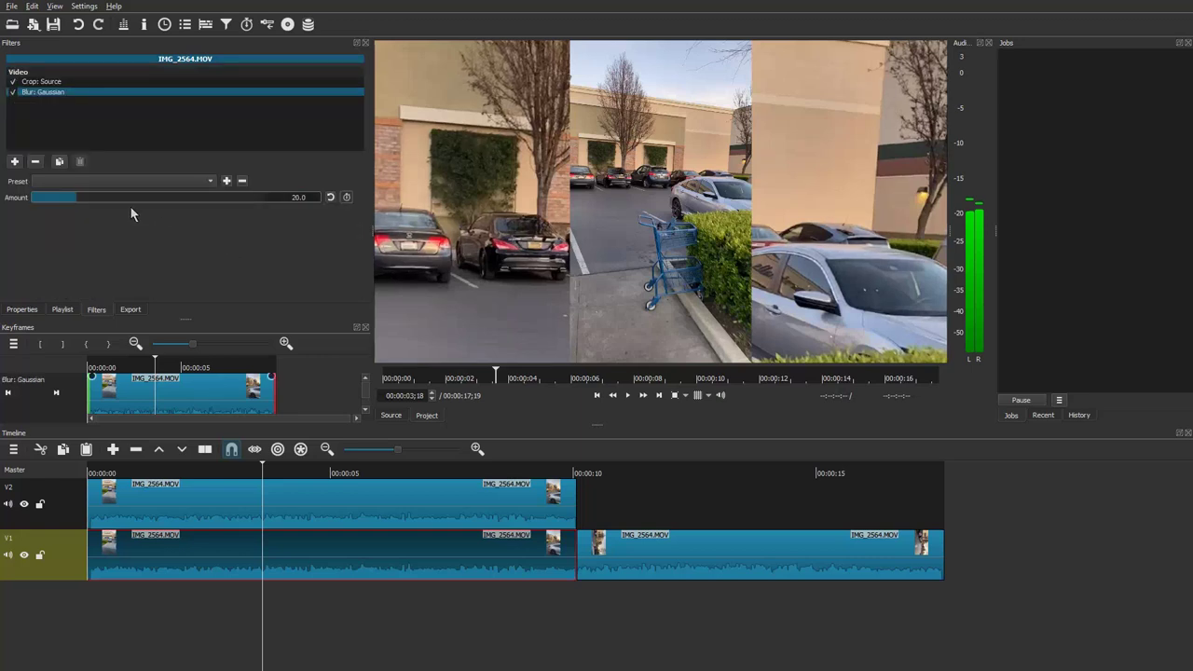
drag(79, 202, 265, 200)
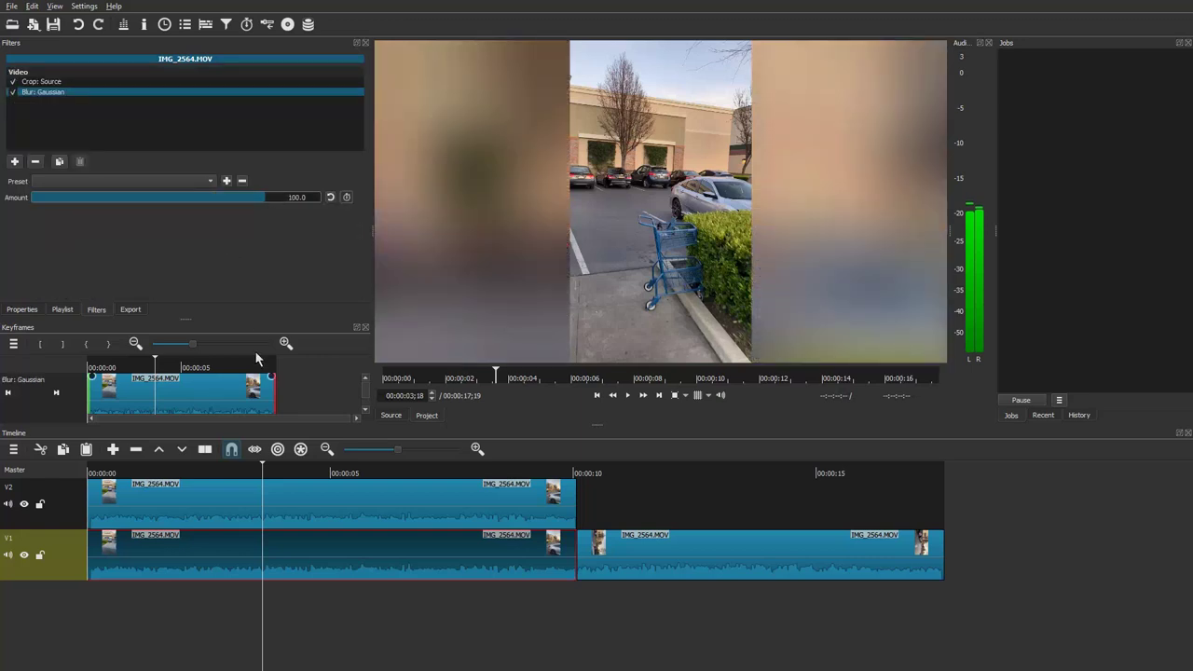
Step: Play back parts of the first clip to check the blurred background behind the vertical video
click(628, 395)
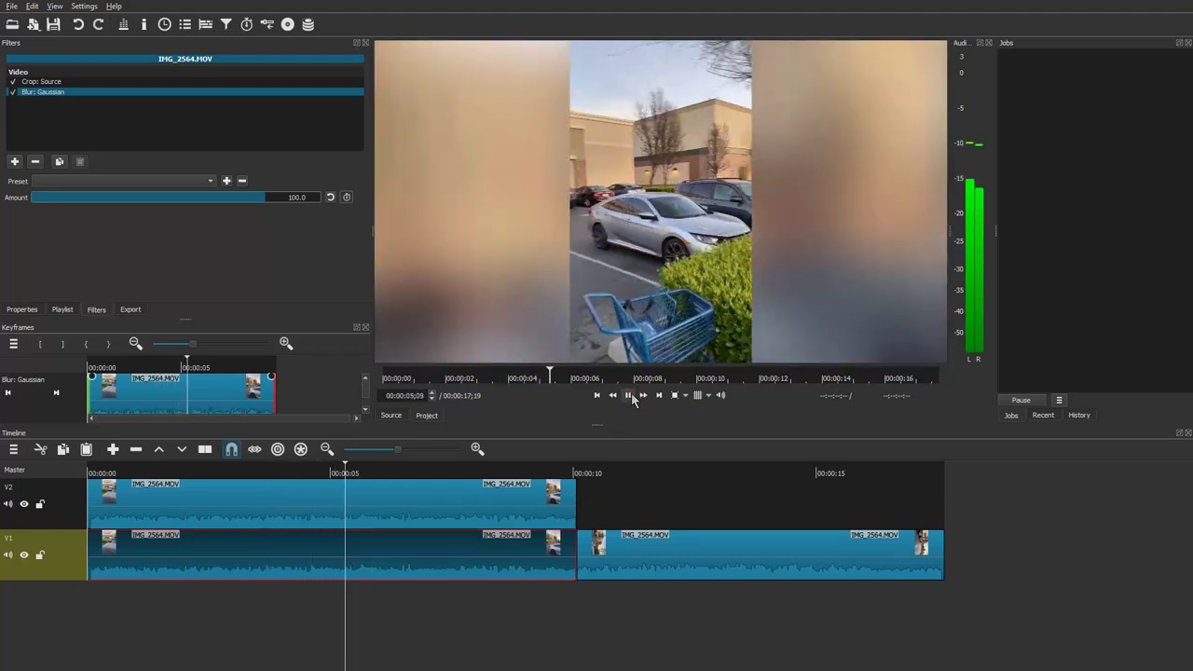
click(631, 395)
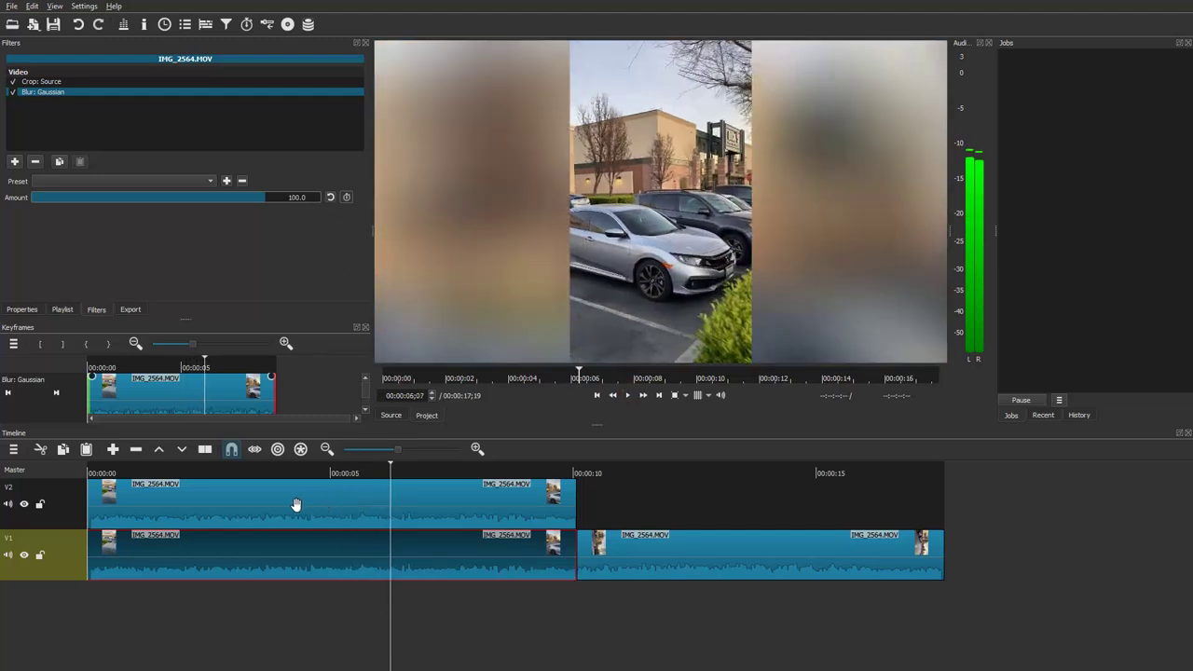
click(160, 471)
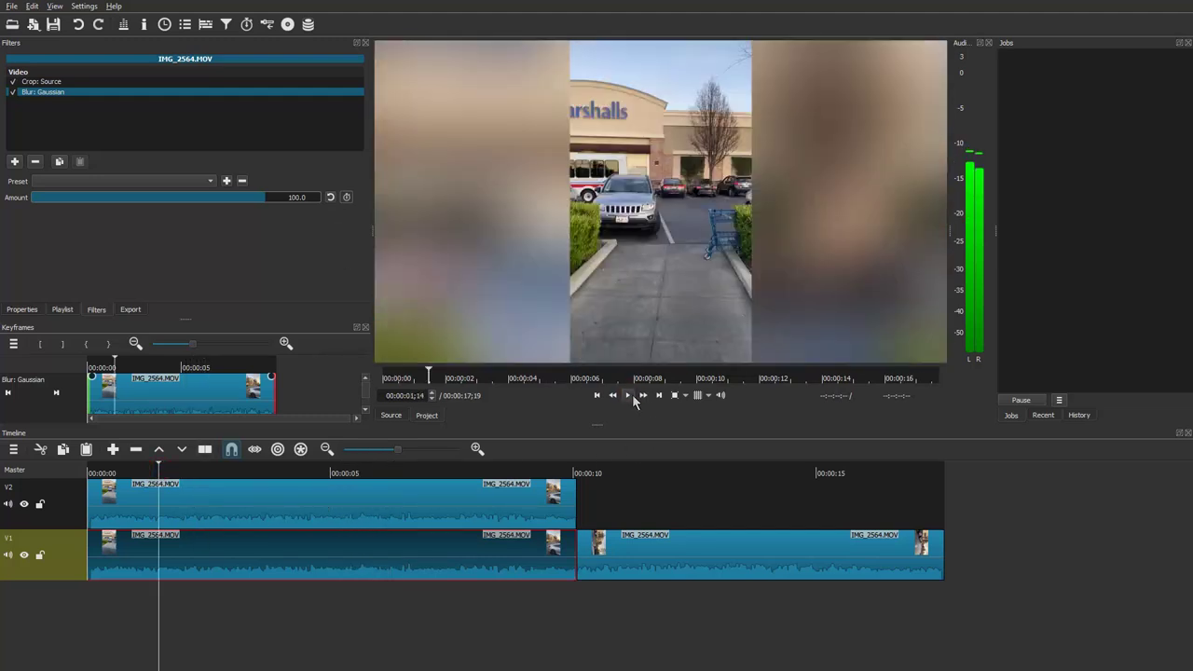
click(629, 396)
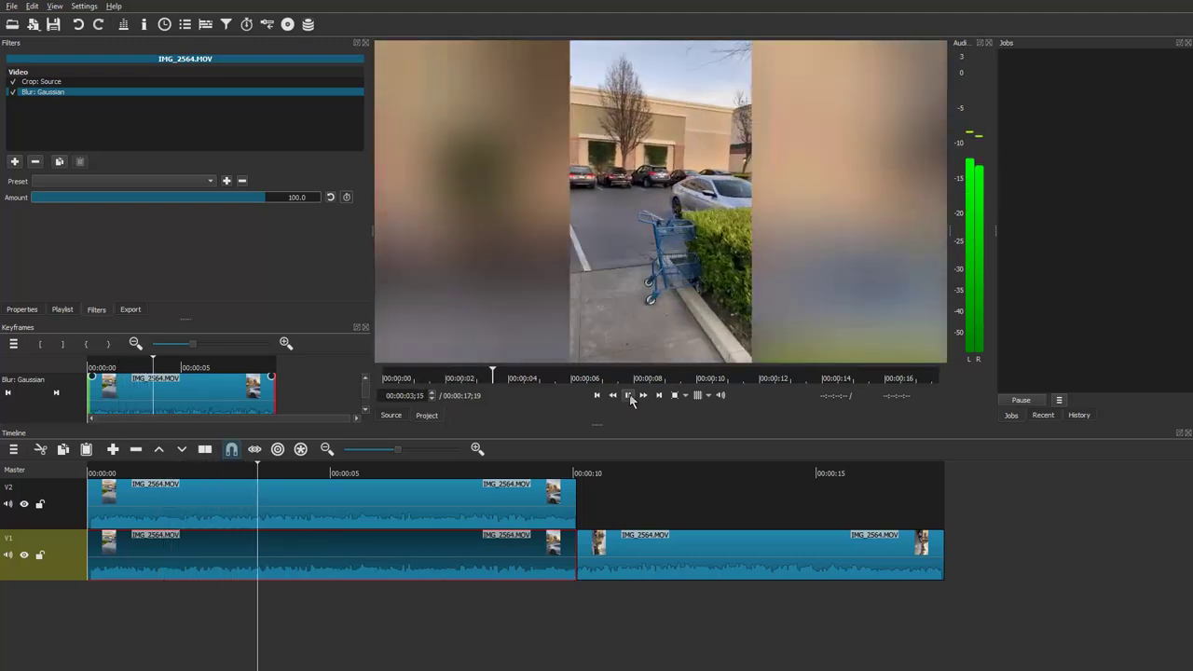
click(630, 396)
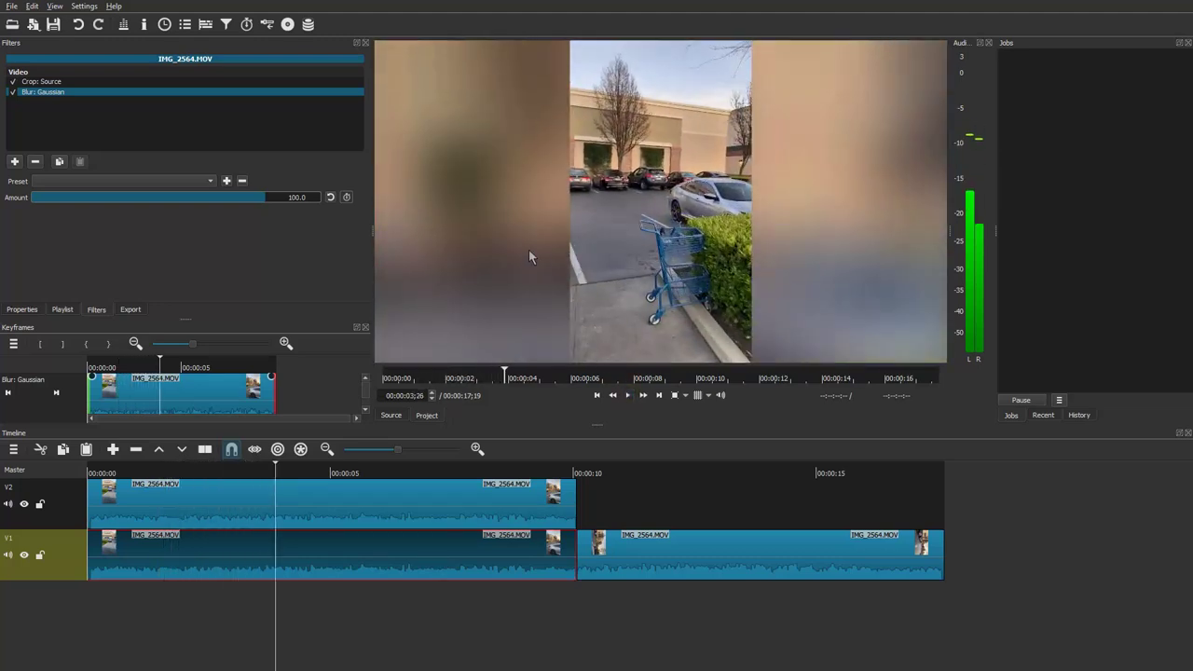
Step: Set the preview scaling to 360p and play the project from the start to check playback smoothness
click(84, 7)
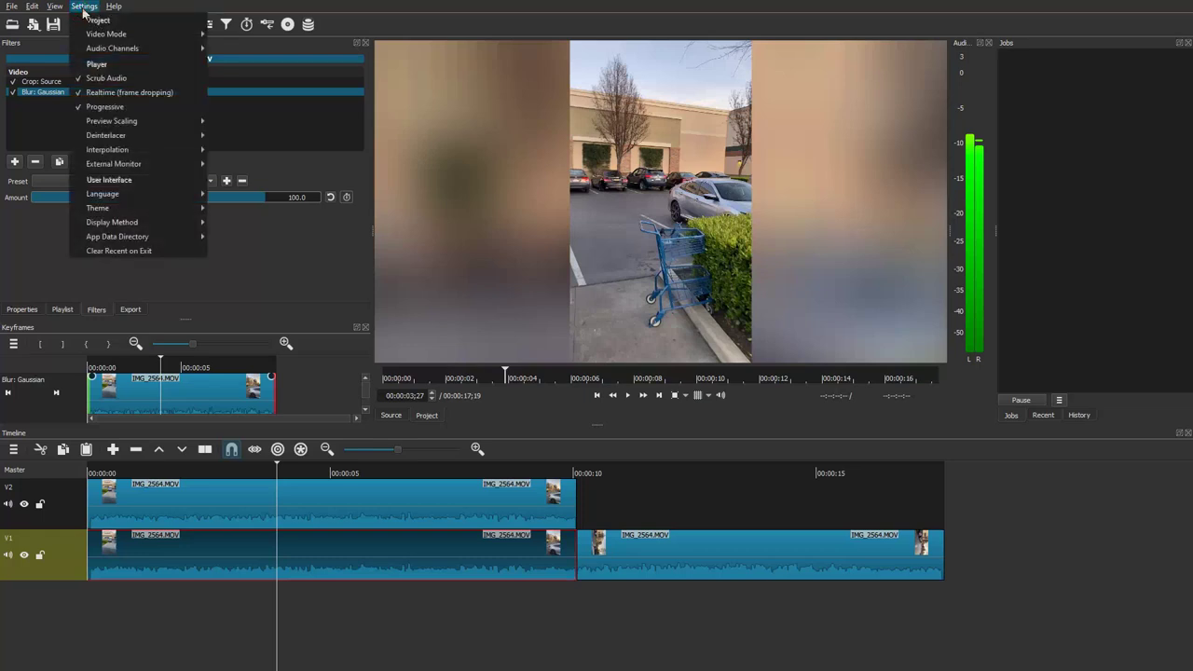
mouse_move(108, 123)
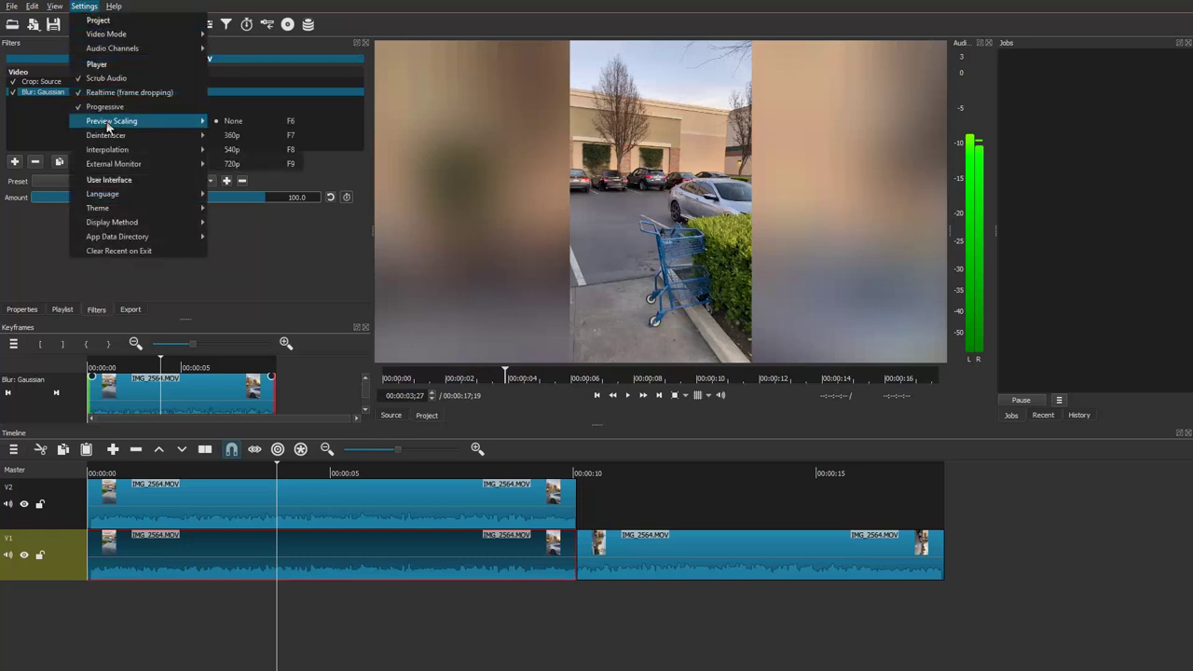
click(232, 138)
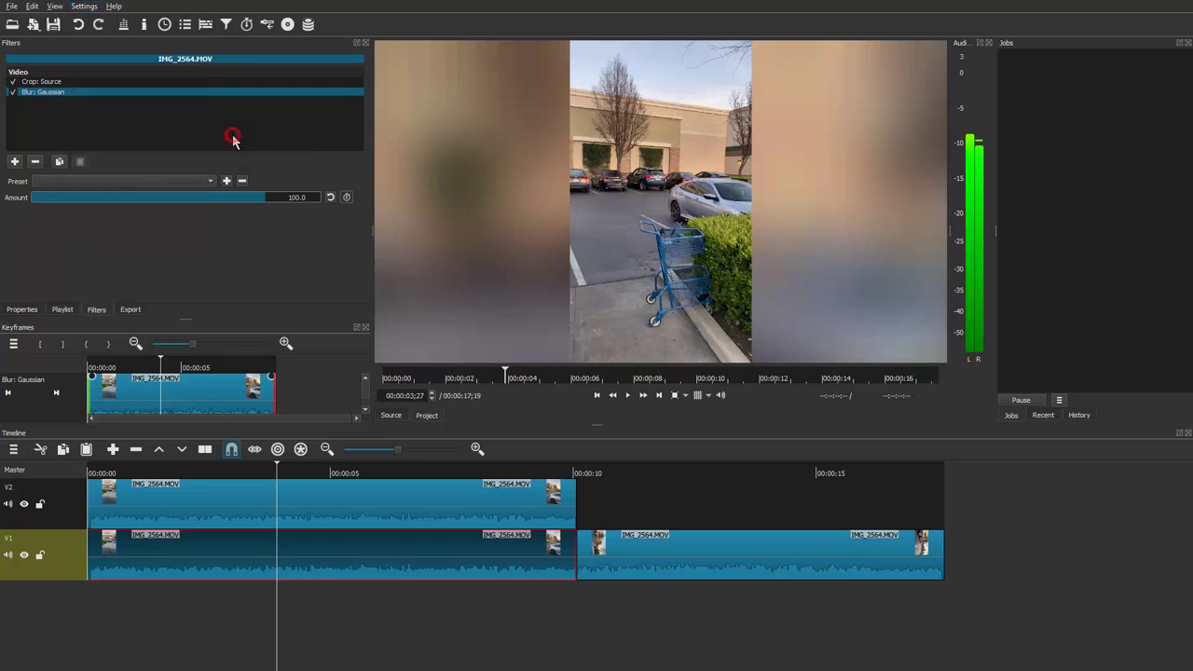
click(597, 395)
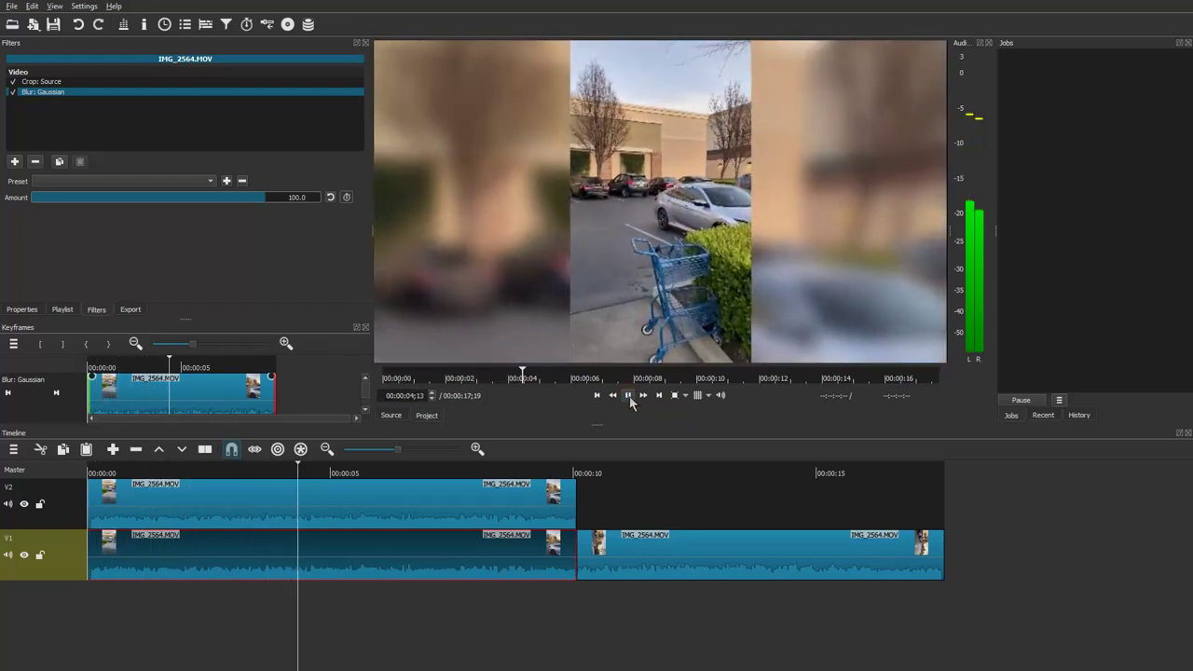
key(space)
Step: Review the preview scaling options and play the project through into the second clip
click(85, 9)
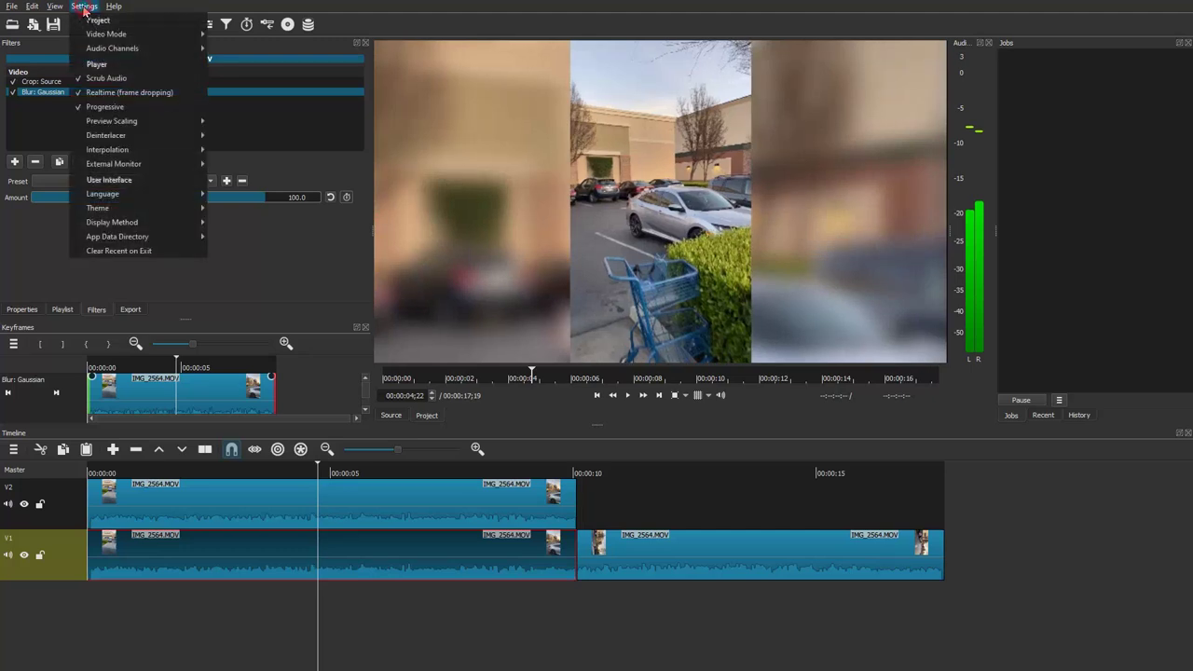
mouse_move(106, 121)
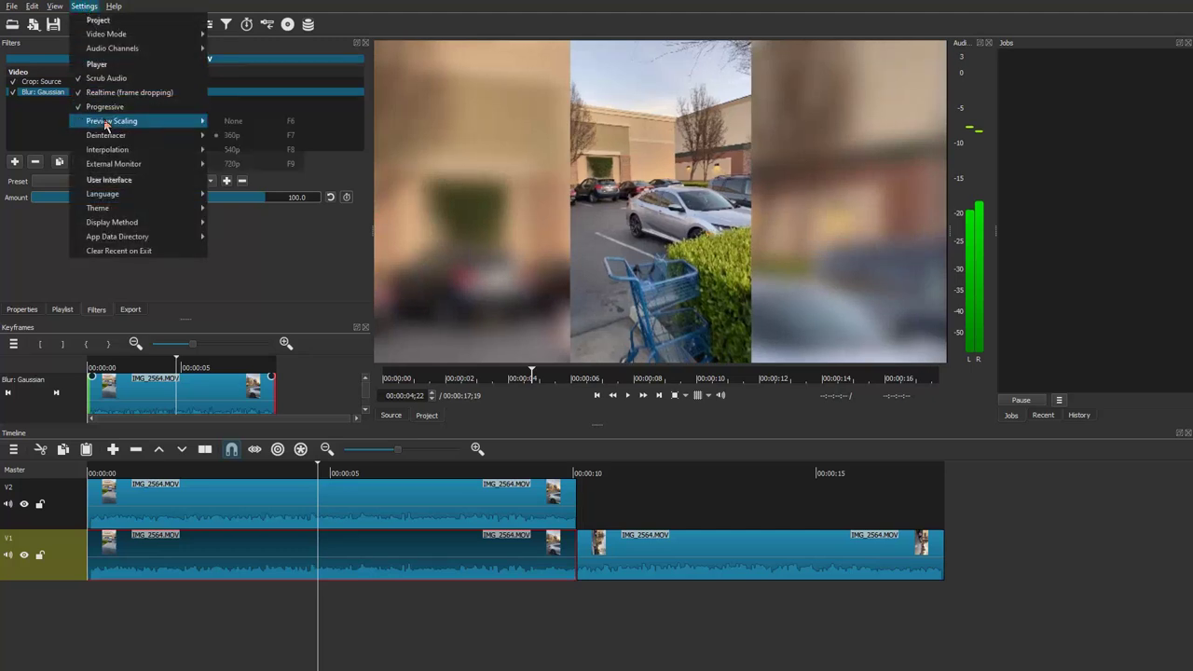
click(239, 152)
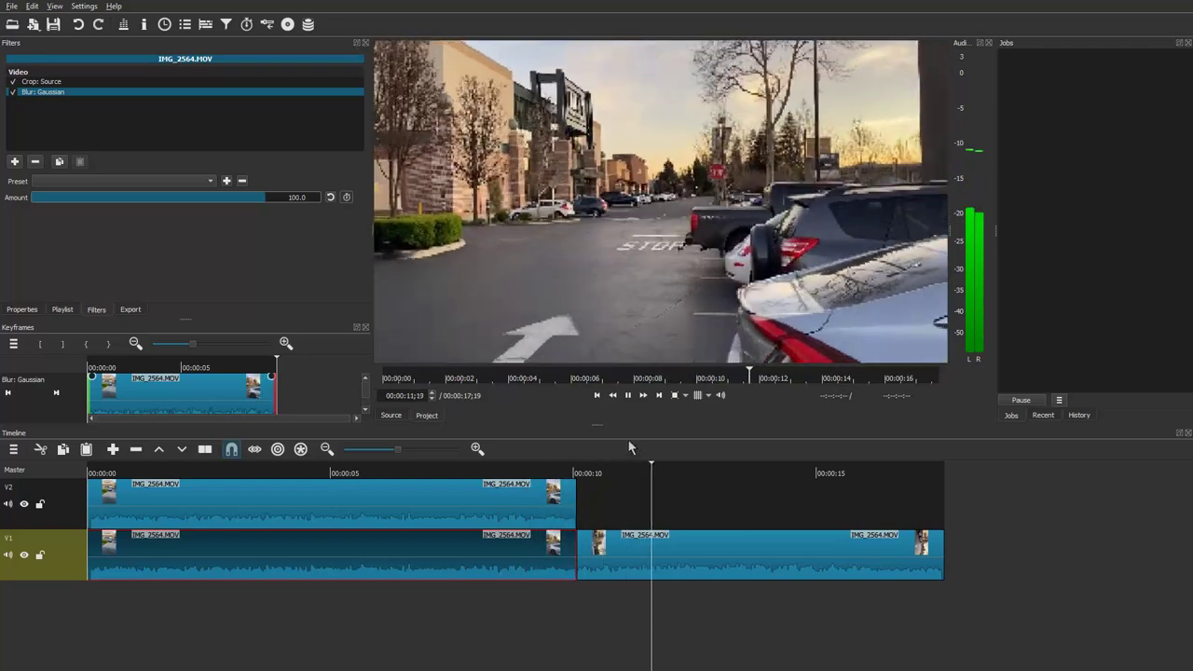
click(627, 395)
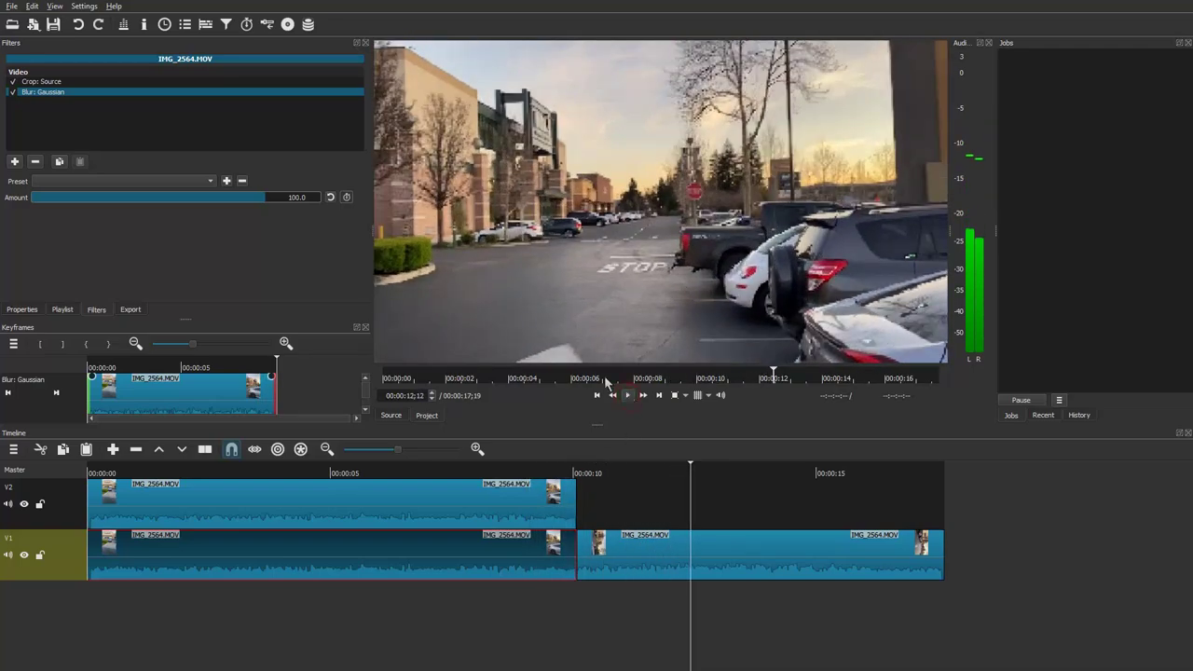
Step: Set the preview scaling to None and save the project
click(84, 7)
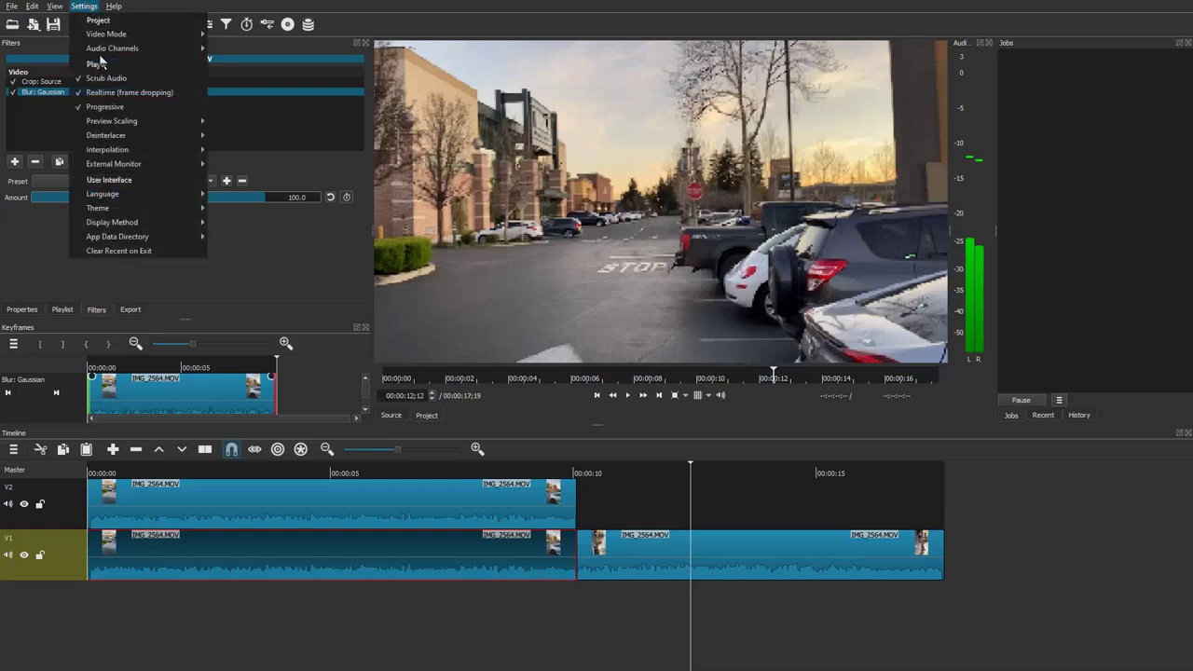
mouse_move(117, 123)
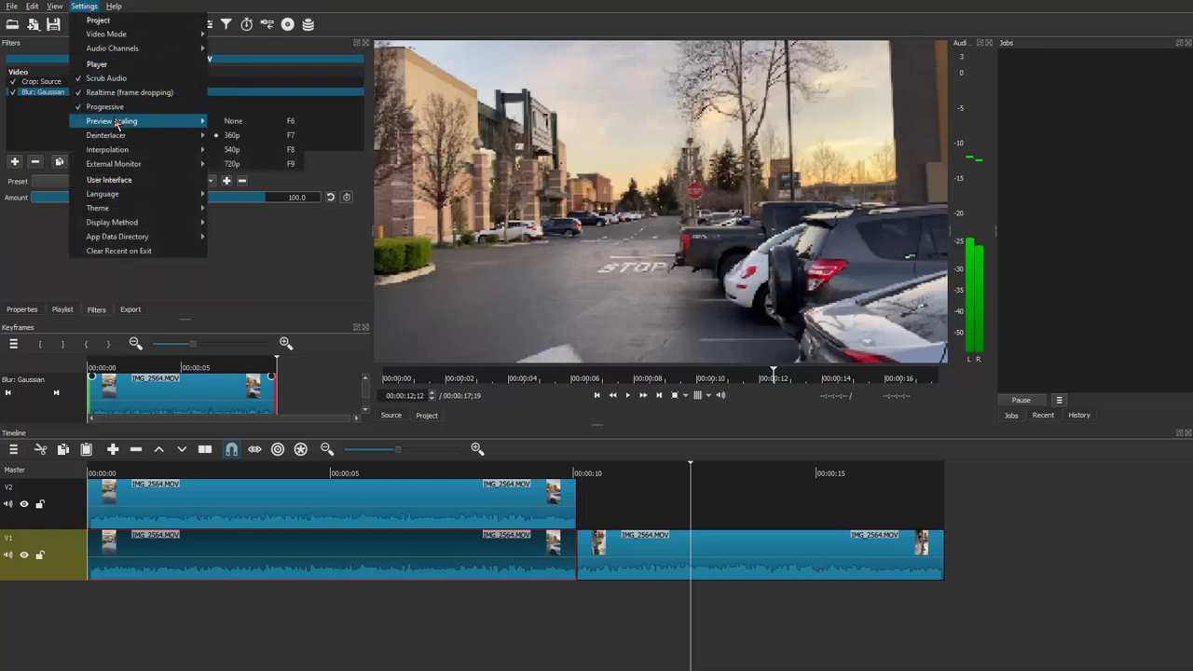
click(233, 121)
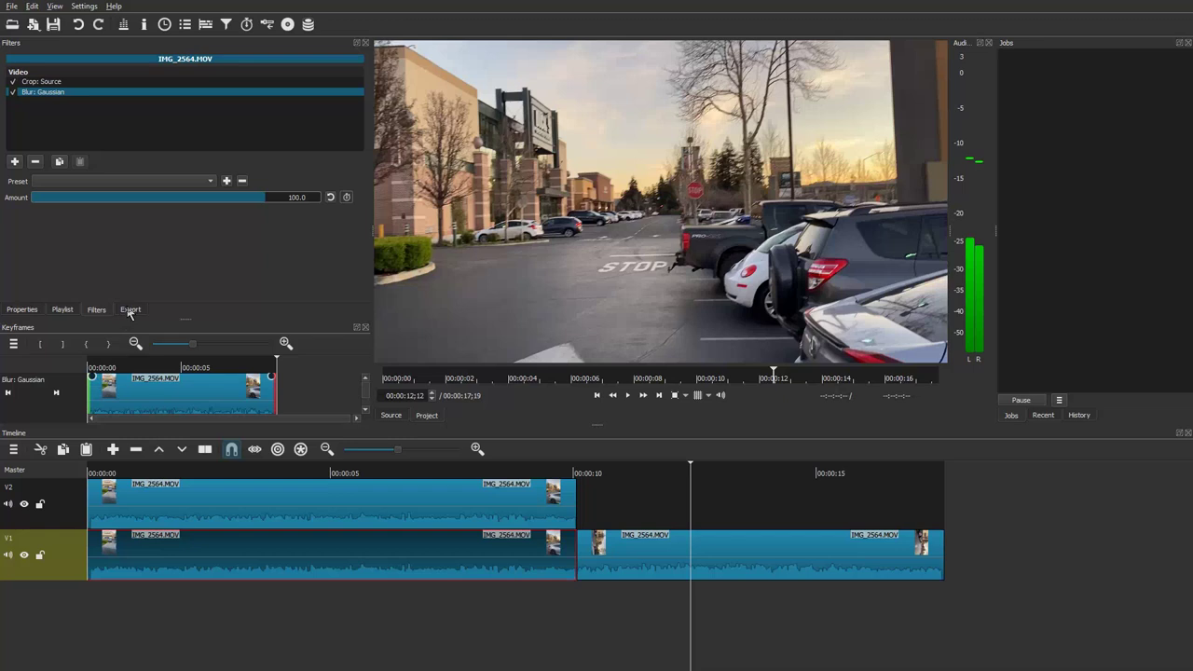
click(54, 25)
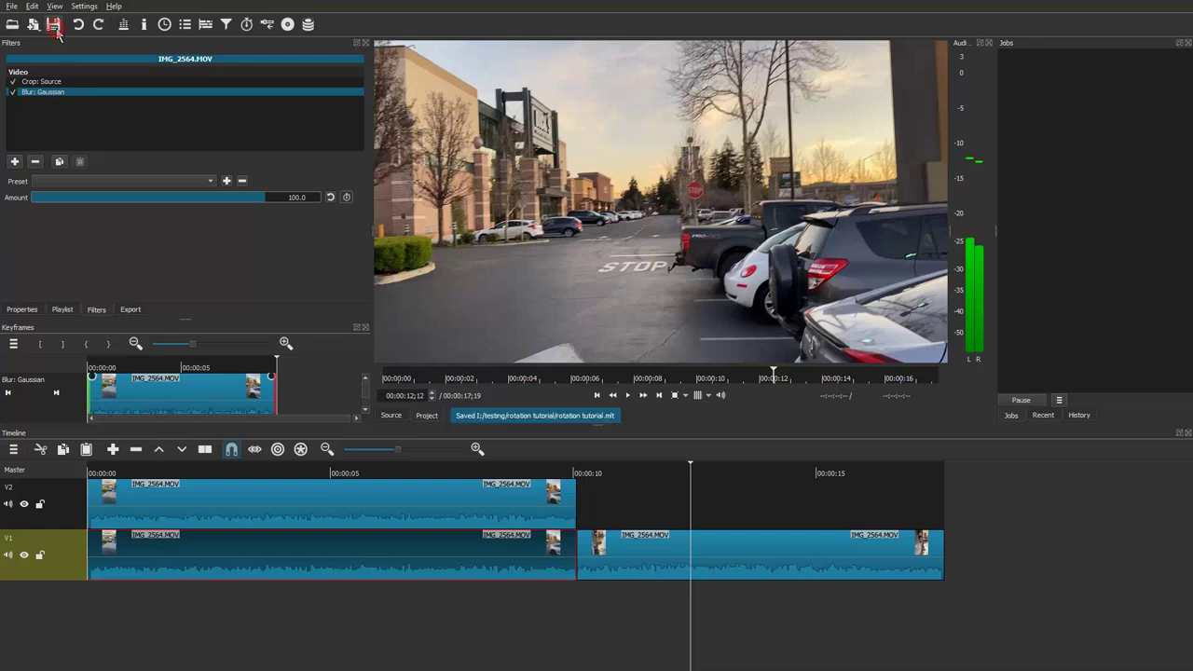
Step: Export the timeline as rotation tutorial.mp4 in the testing folder, using the current mp4 settings
click(132, 311)
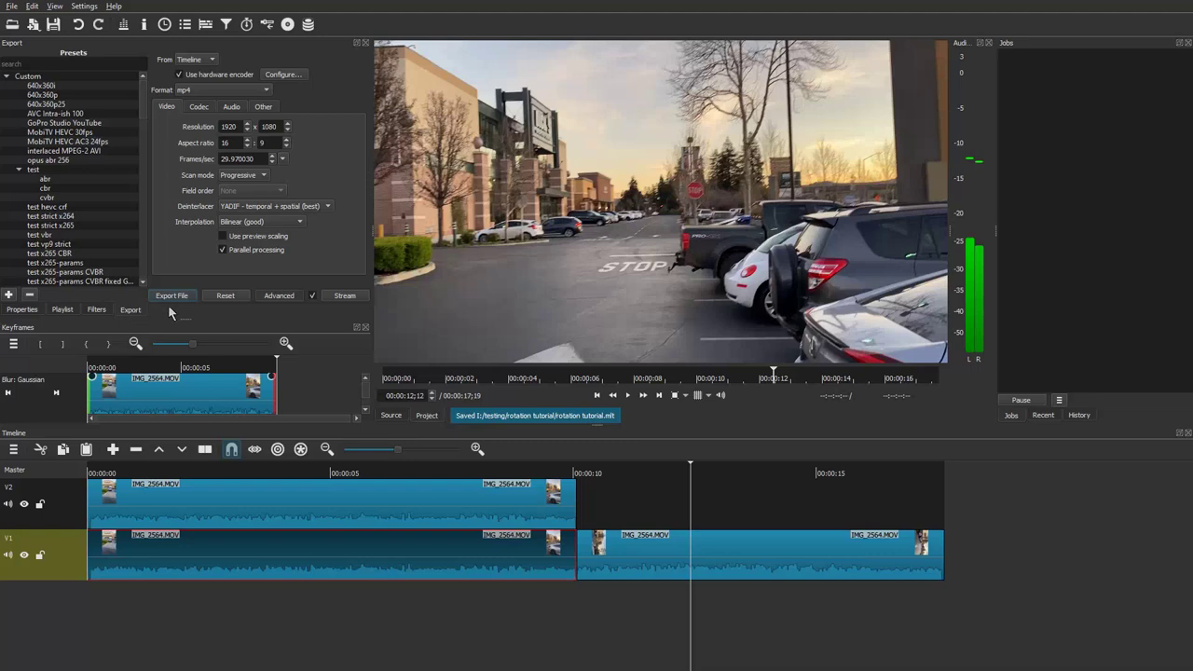
click(171, 296)
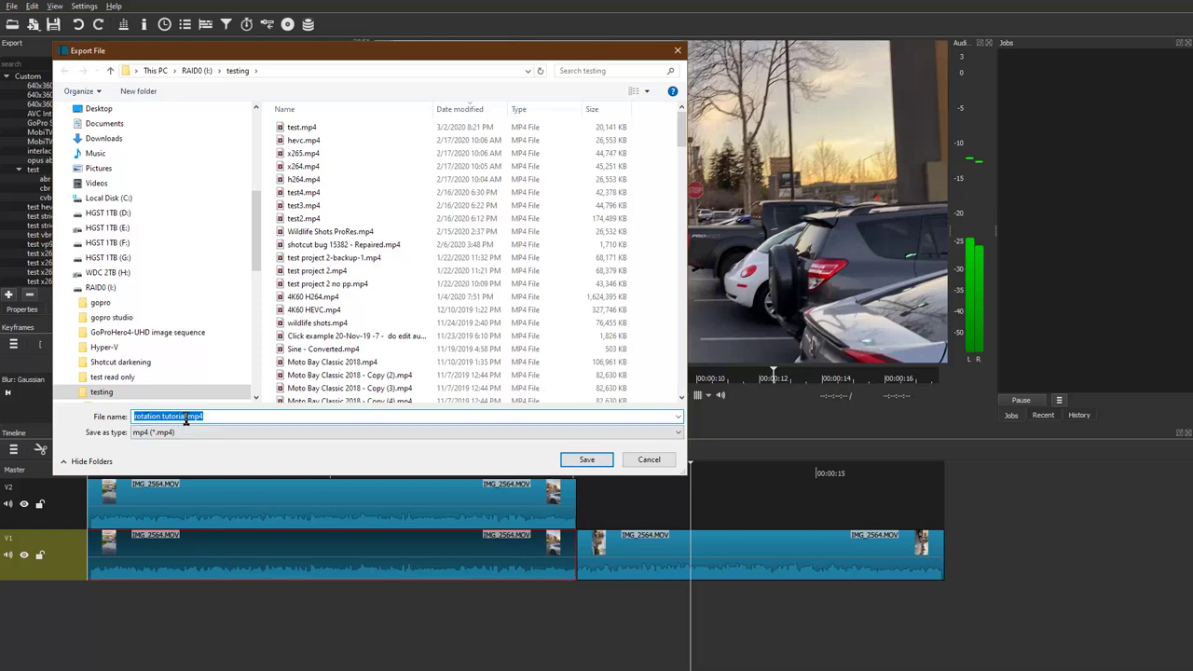
click(586, 461)
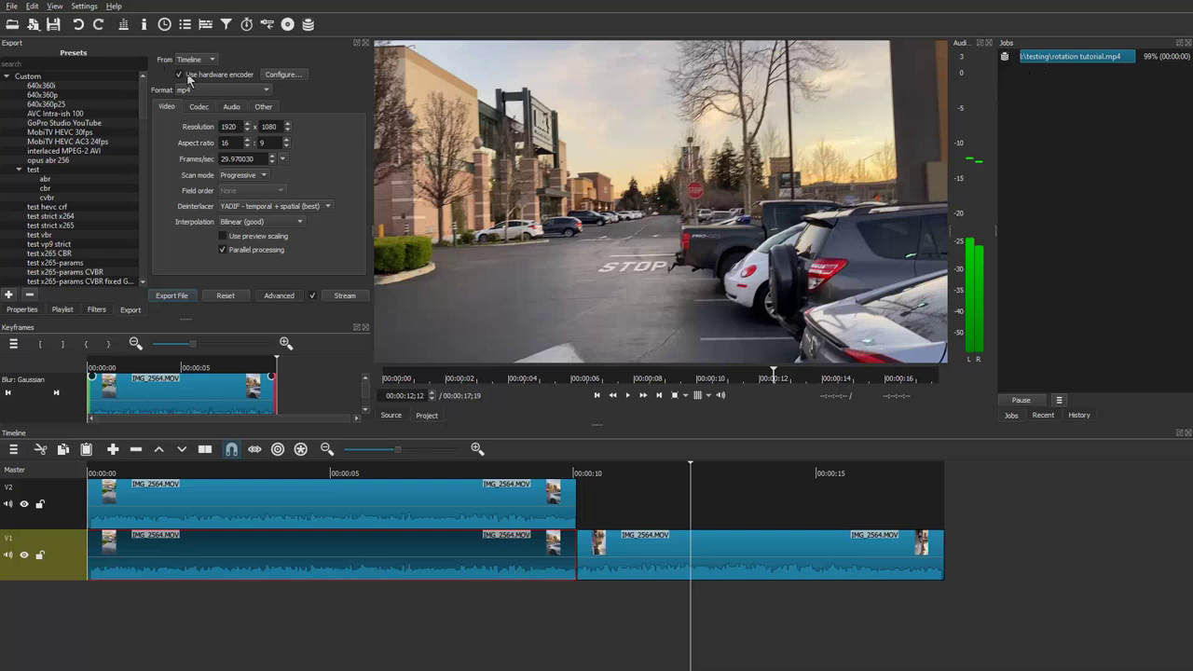
Step: Show the exported rotation tutorial.mp4 in its folder and play it in the video player to check the result
right_click(1057, 55)
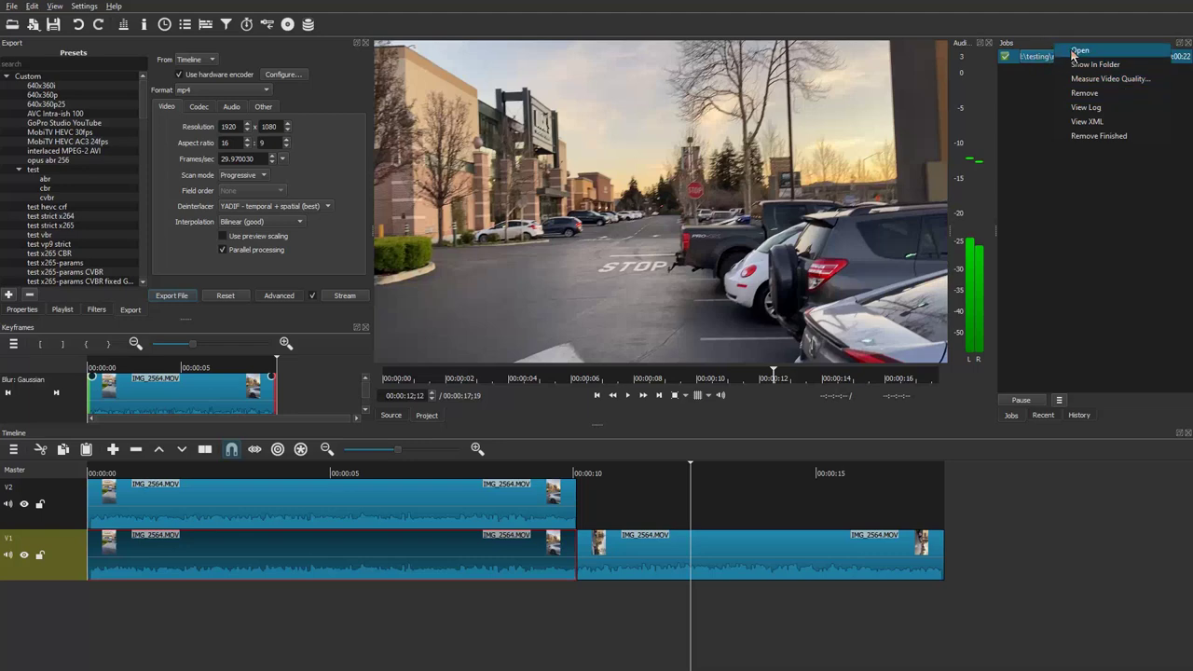
click(1086, 65)
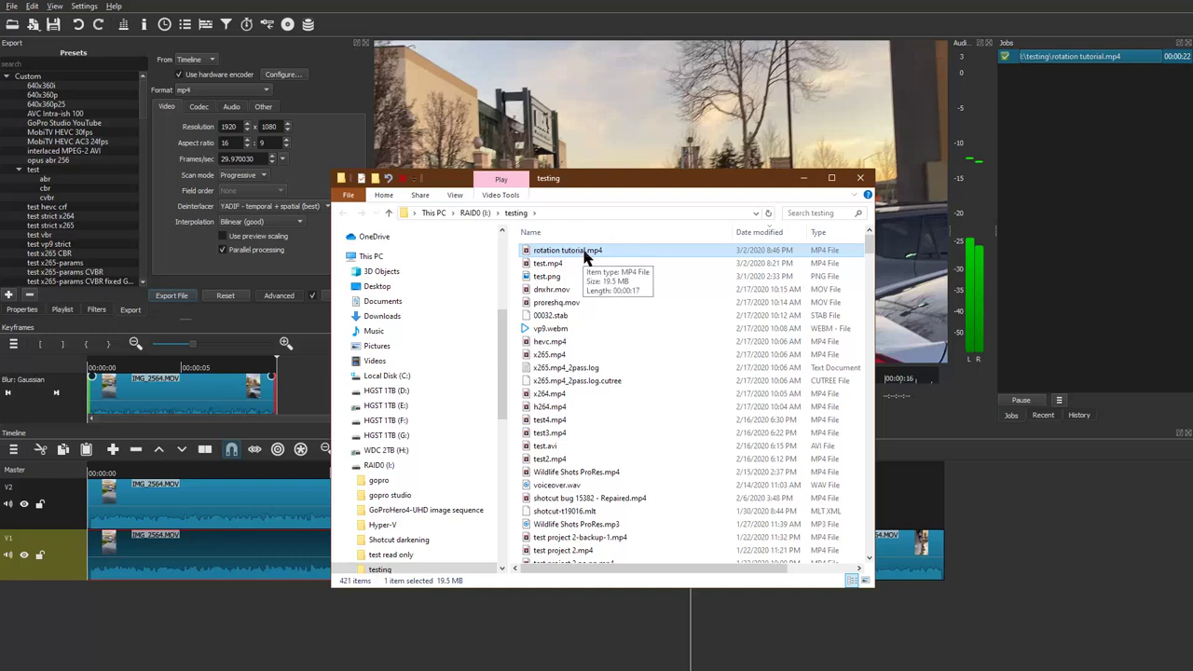
double_click(585, 252)
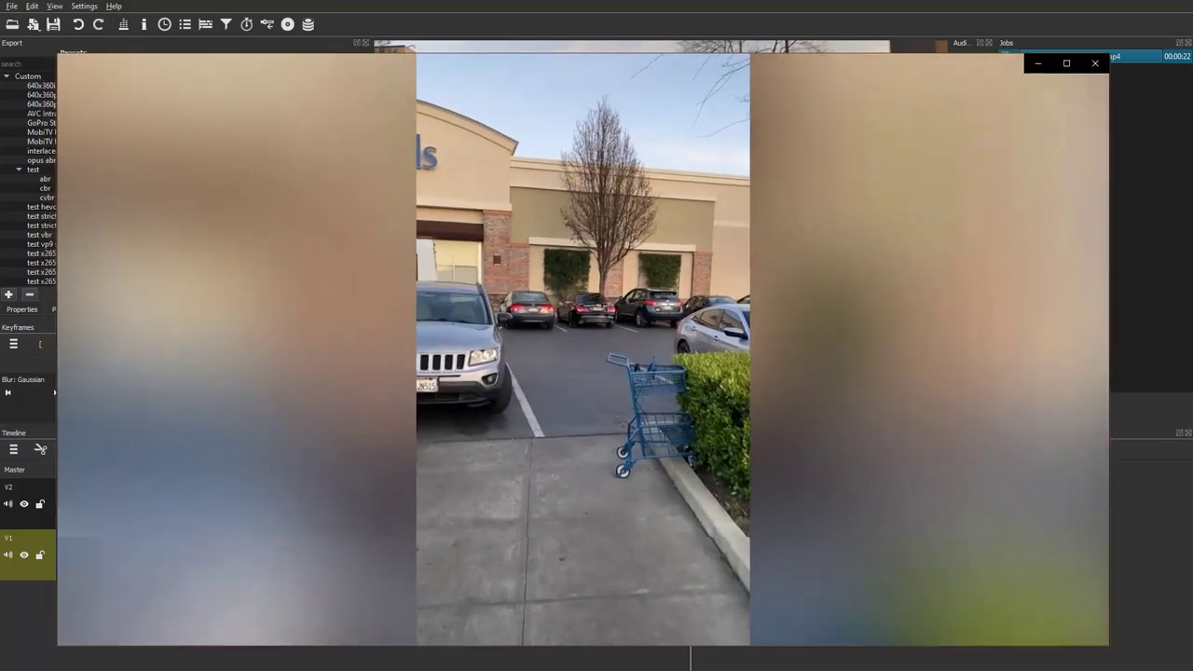
mouse_move(860, 207)
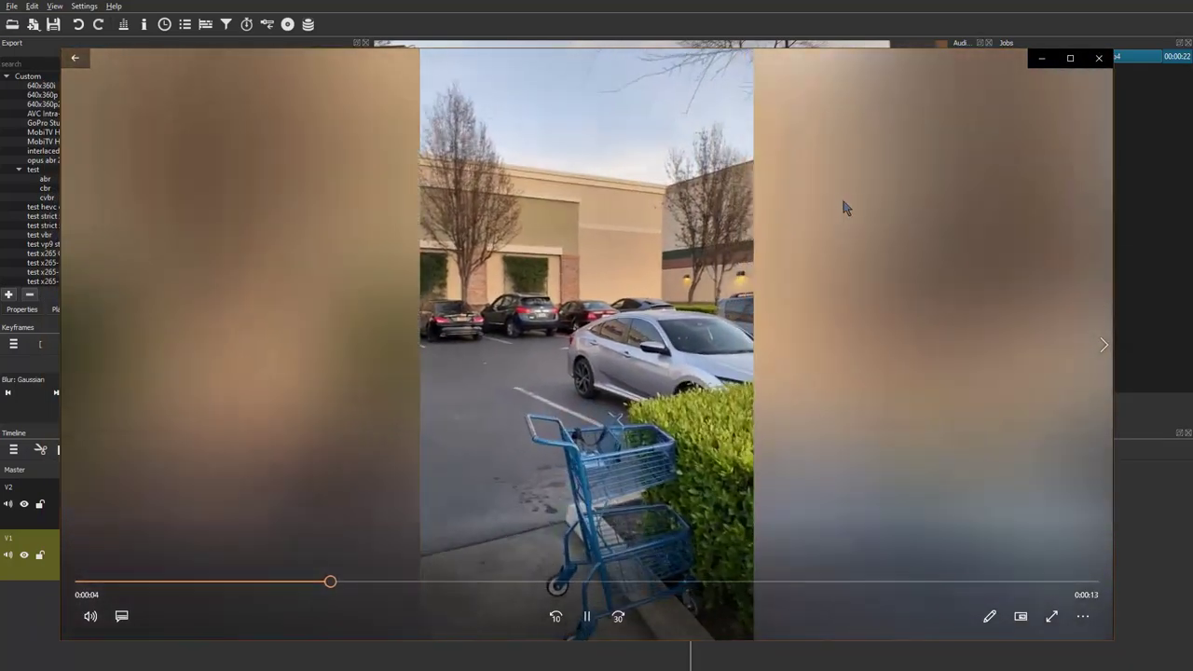